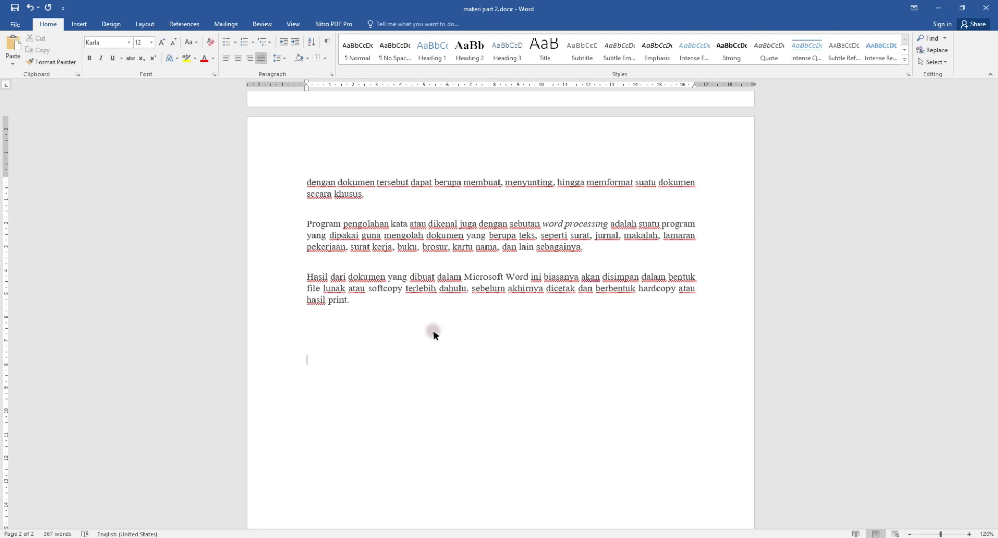
Step: Insert a table with 5 columns and 2 rows on the empty line below the last paragraph
scroll(464, 367, "down", 2)
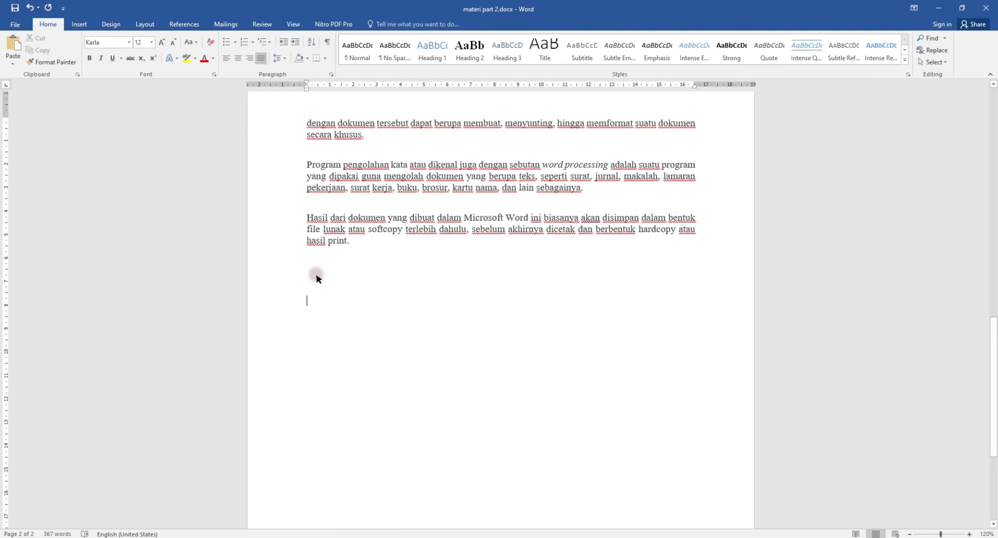
left_click(82, 25)
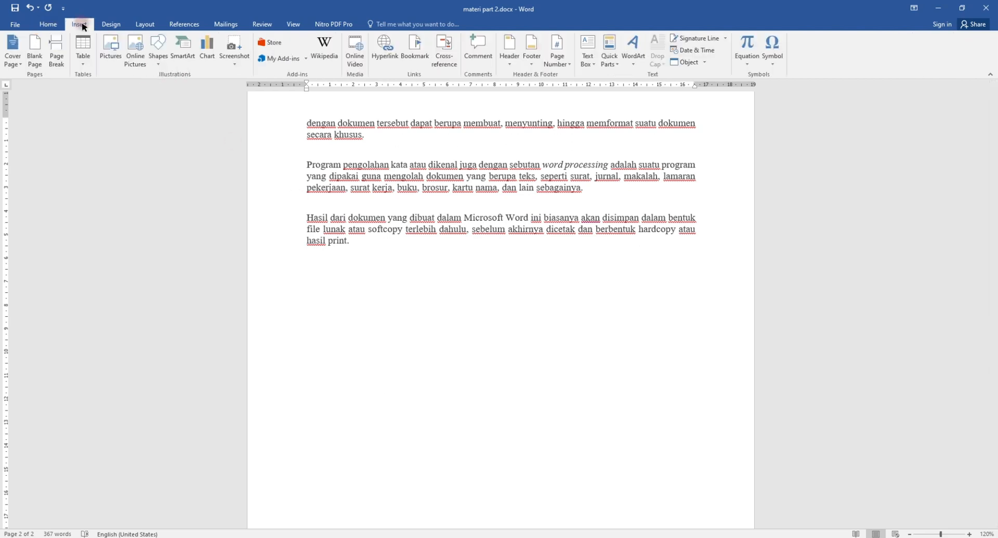
left_click(83, 65)
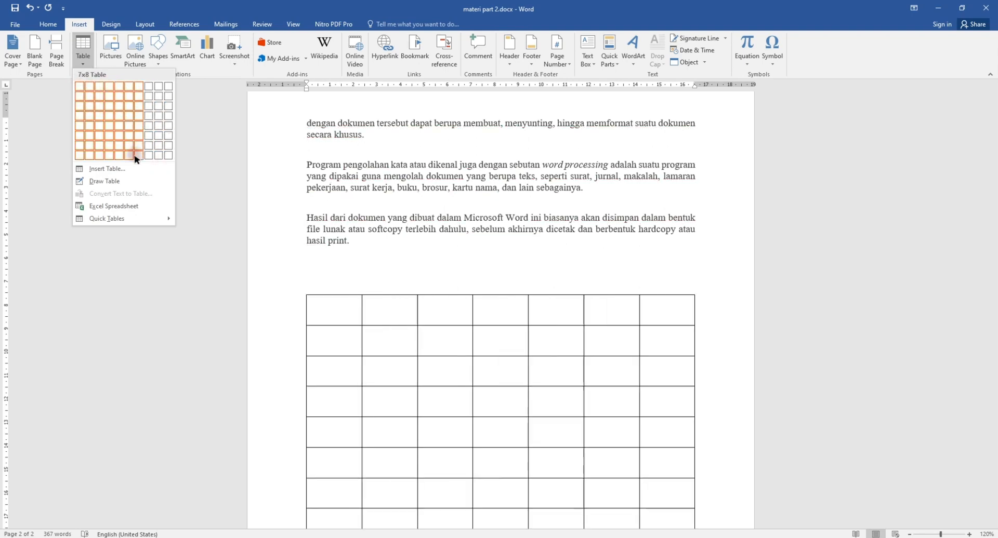
left_click(118, 172)
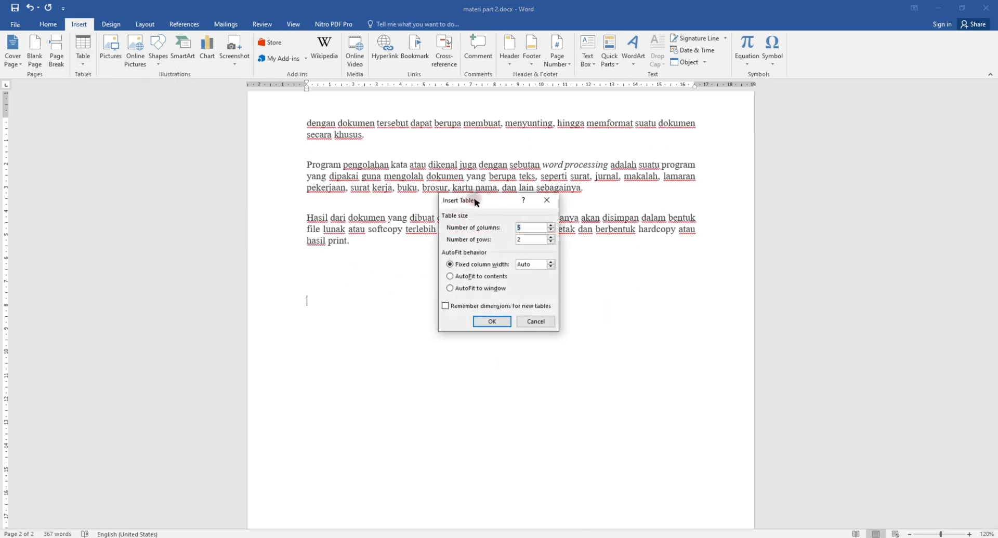
left_click_drag(472, 203, 408, 276)
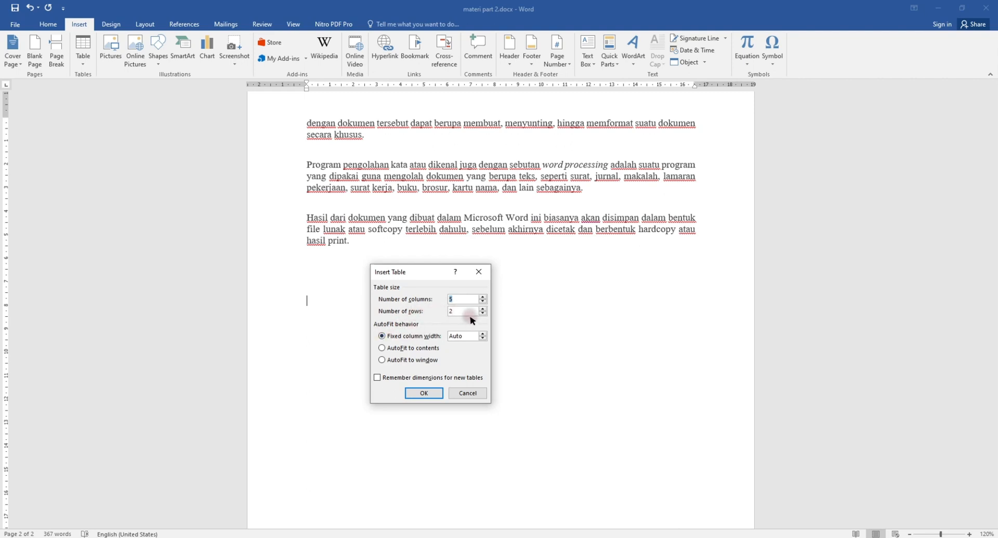
left_click(423, 393)
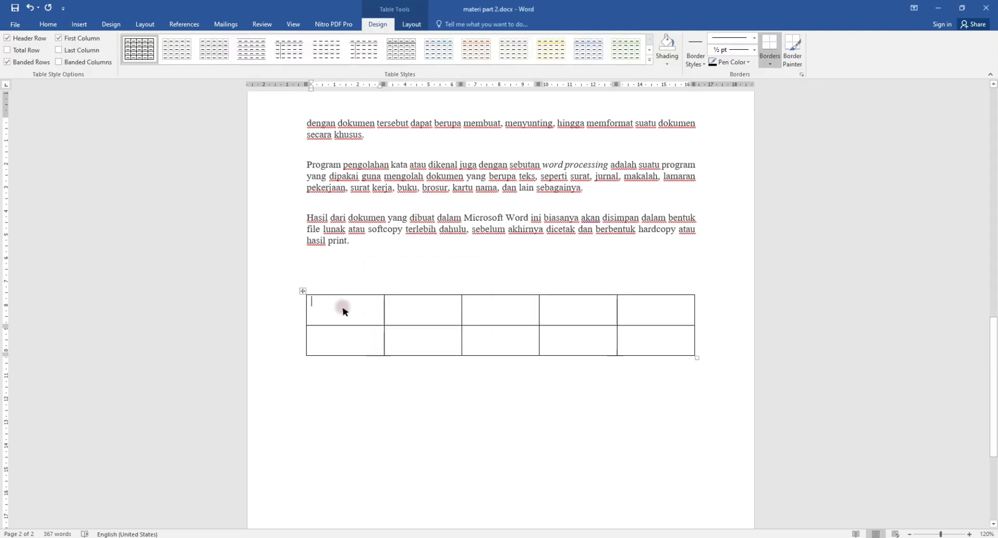
left_click(419, 309)
left_click(493, 315)
left_click(561, 316)
left_click(658, 317)
left_click(338, 343)
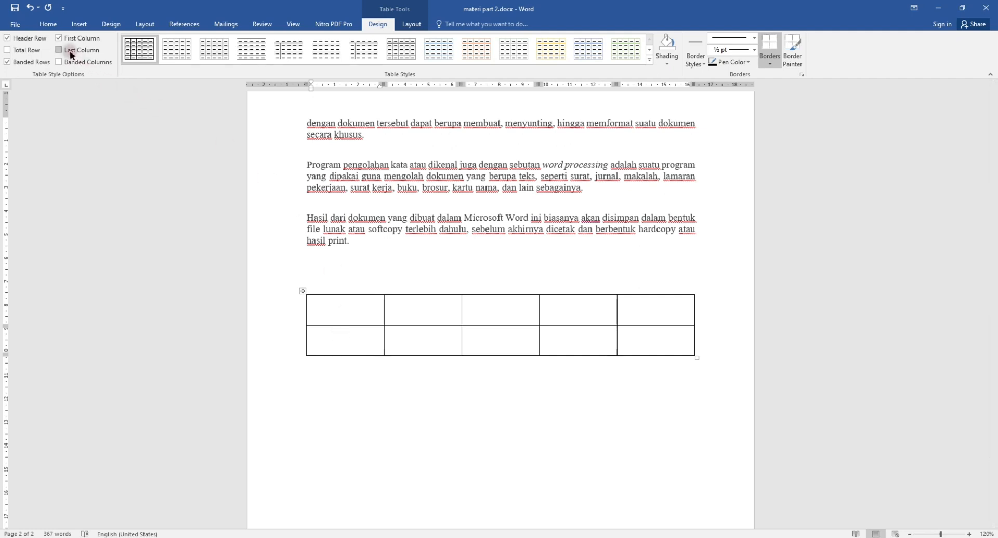
right_click(303, 292)
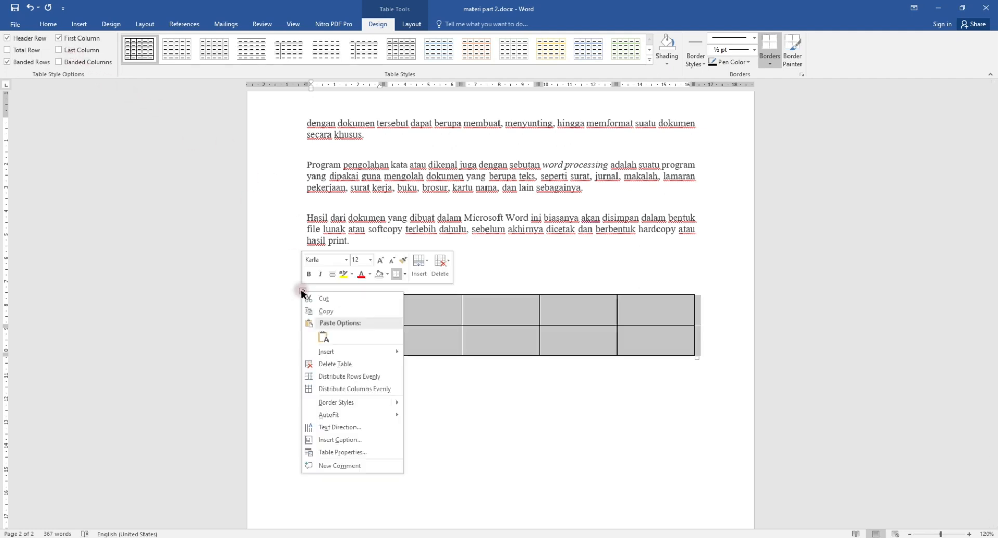
left_click(486, 329)
left_click(468, 338)
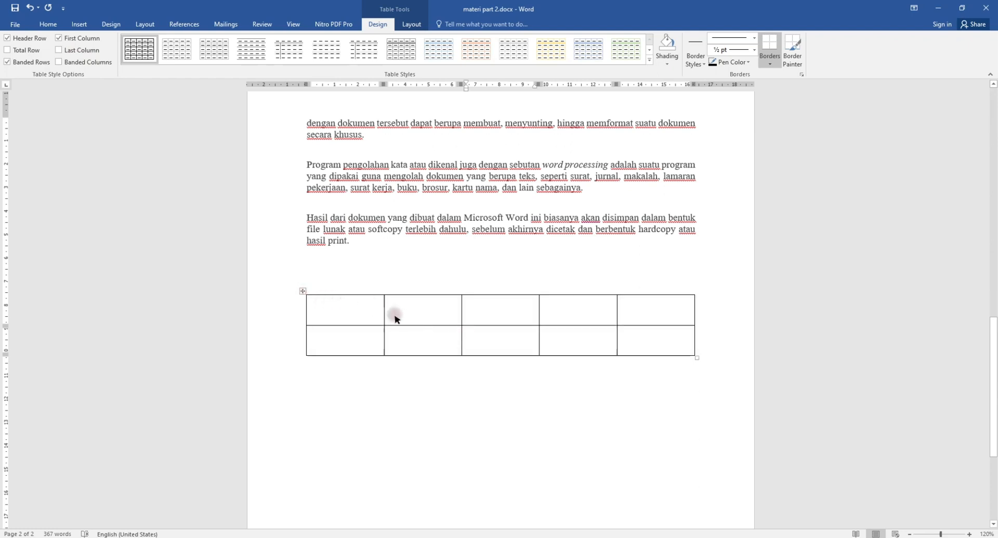
left_click_drag(355, 310, 399, 328)
left_click(478, 344)
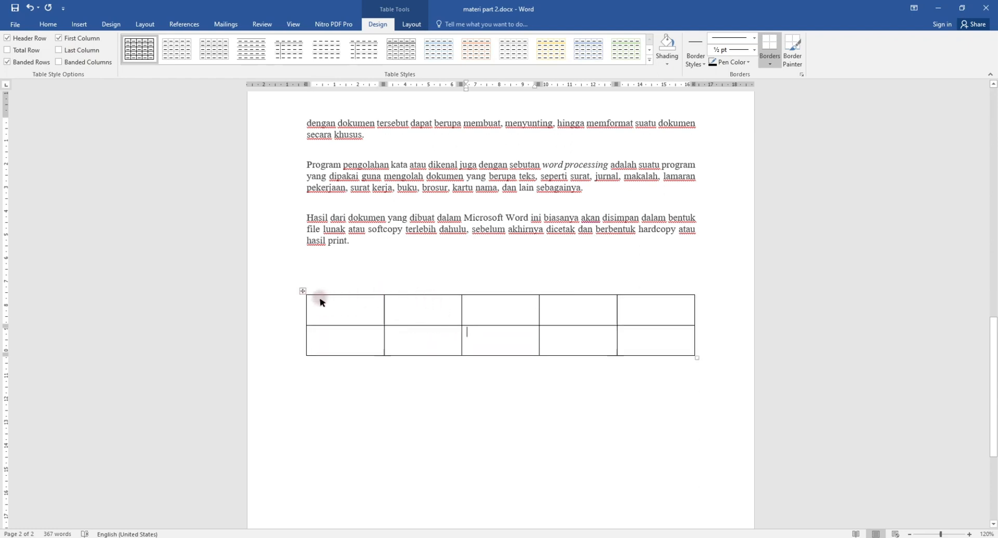
Step: Select the whole table and insert five more columns to its right
left_click(302, 292)
right_click(304, 292)
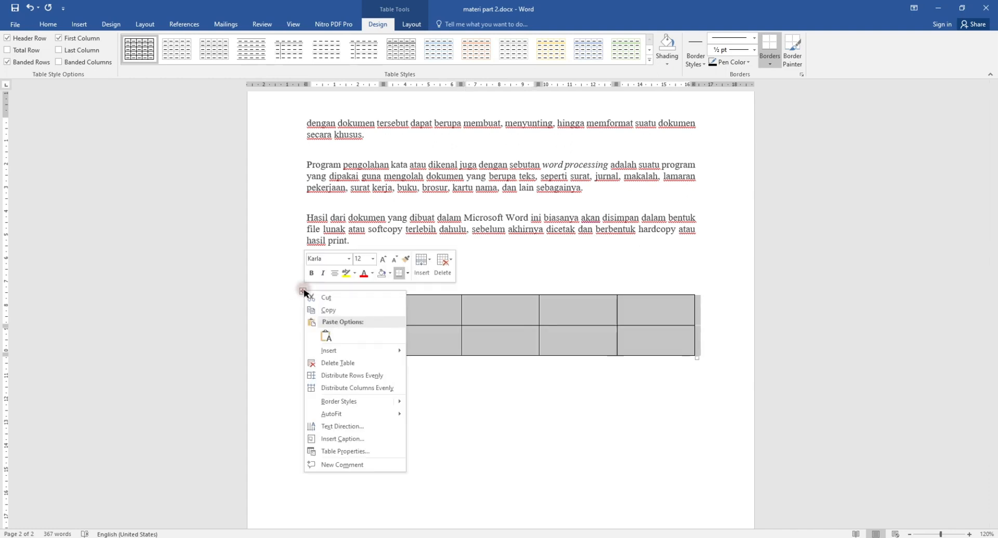
left_click(347, 350)
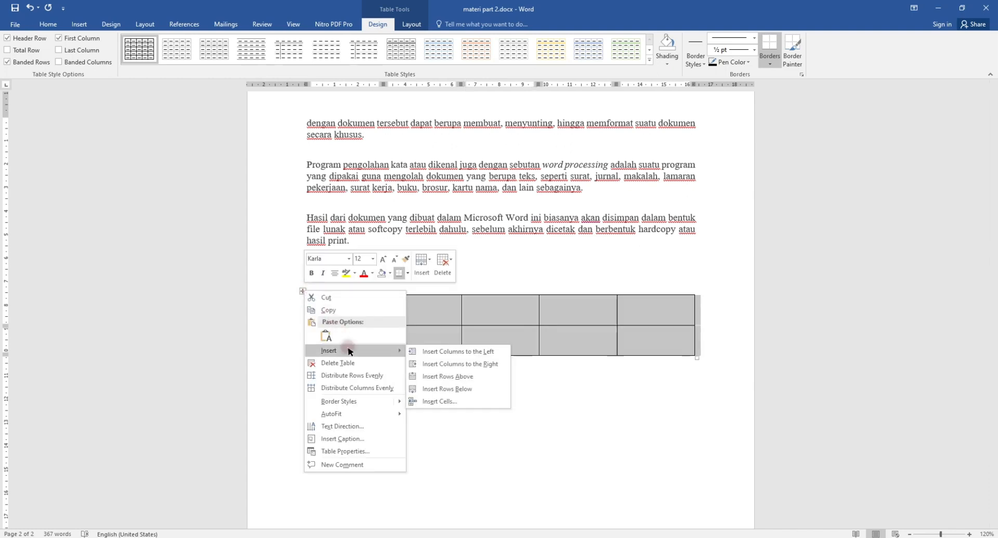
left_click(459, 353)
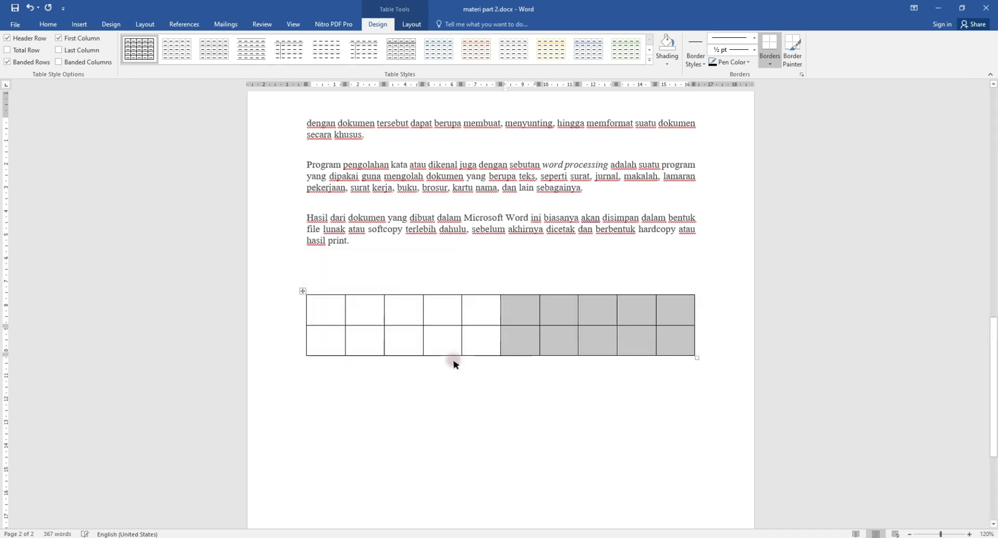
left_click(304, 288)
left_click(326, 310)
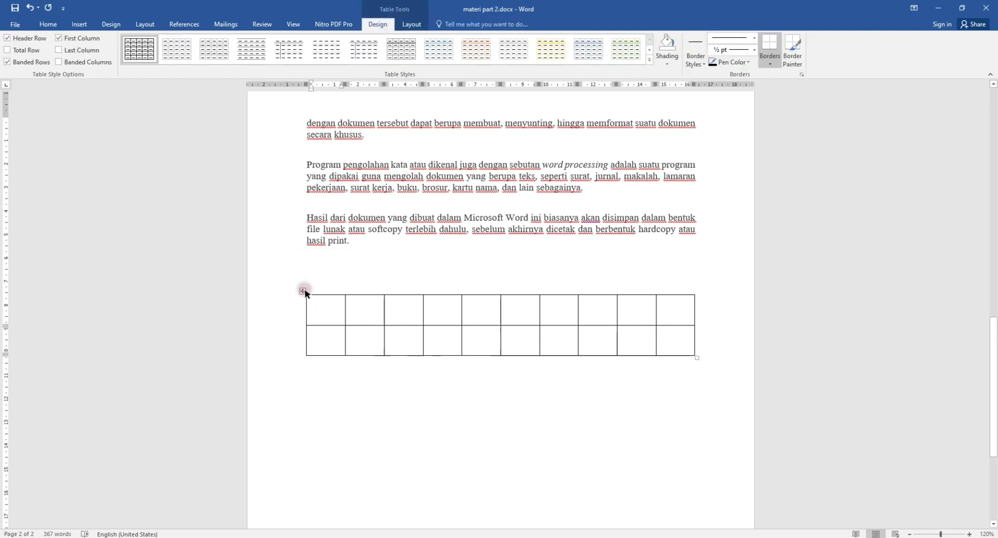
Step: Select the whole table again and insert ten more columns to its left
left_click(302, 291)
right_click(303, 292)
mouse_move(363, 351)
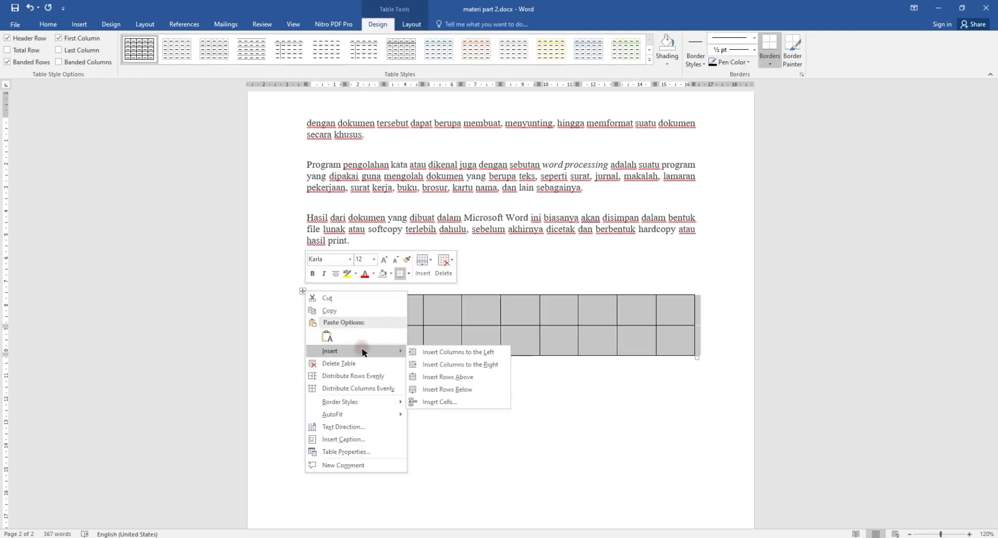
left_click(462, 364)
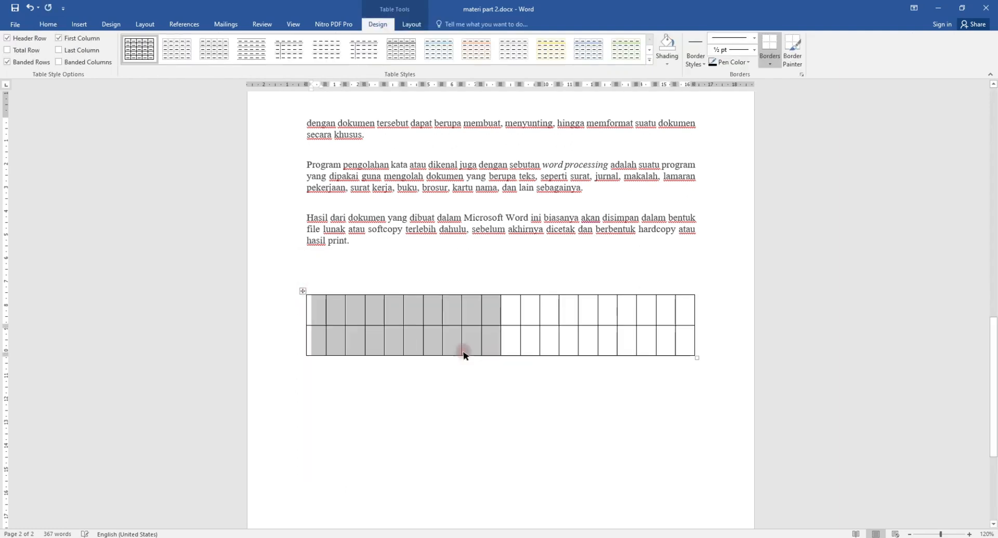
Step: Insert two new rows above the table's existing rows
right_click(302, 291)
mouse_move(365, 353)
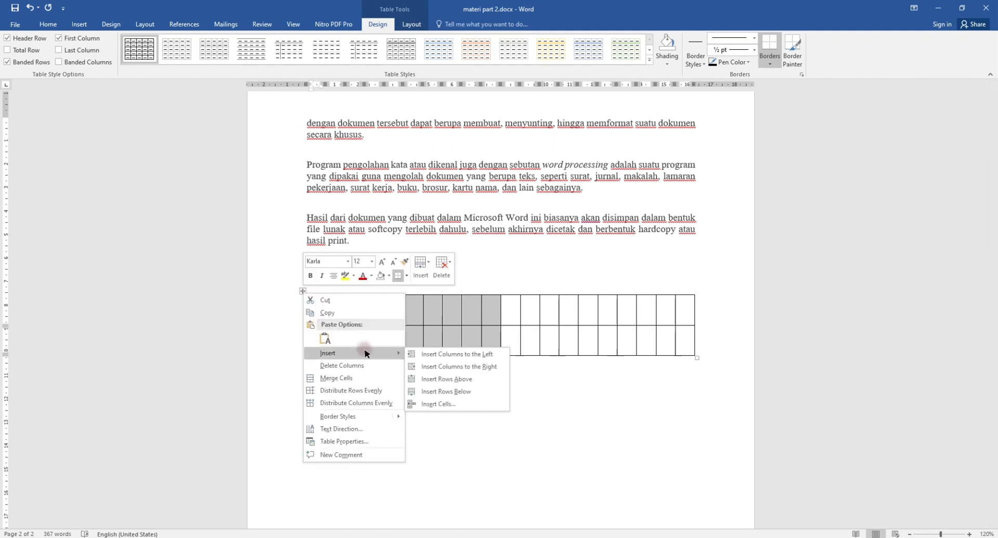
left_click(457, 380)
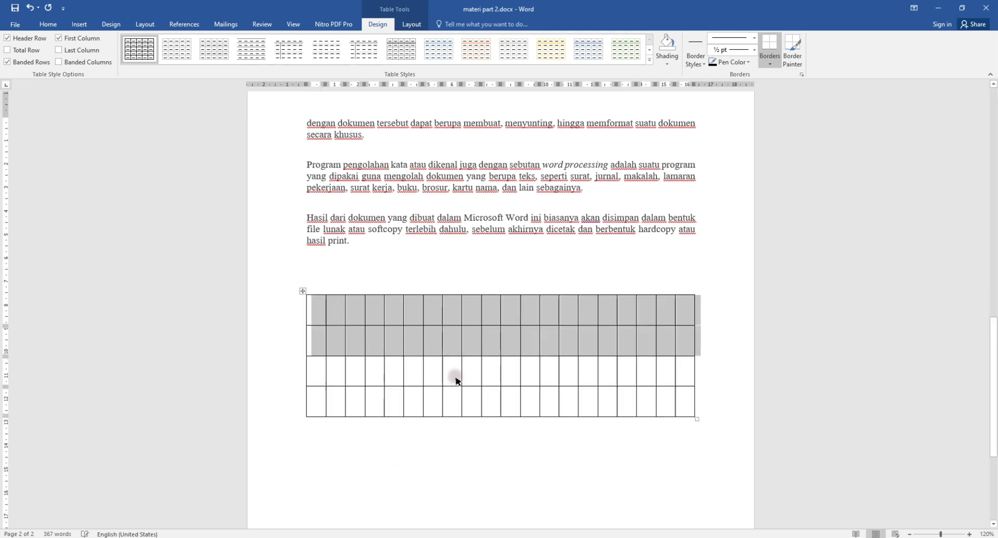
left_click(487, 363)
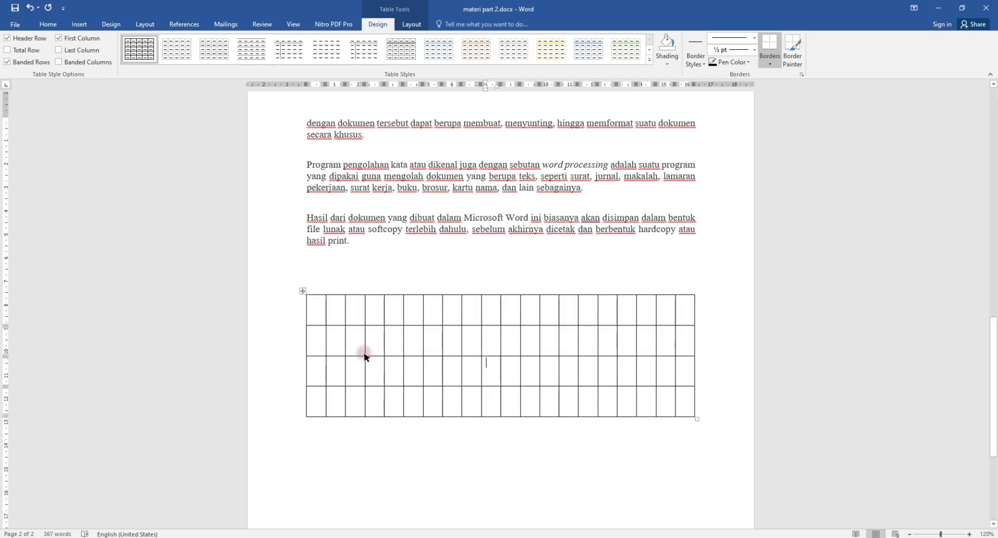
Step: Select the entire enlarged table and delete it from the document
left_click(302, 291)
right_click(315, 300)
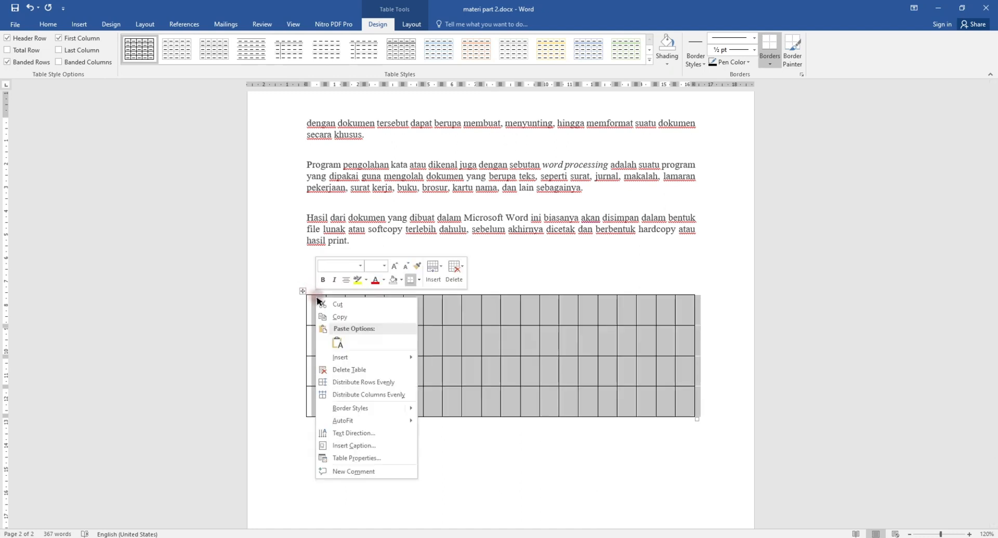
left_click(391, 370)
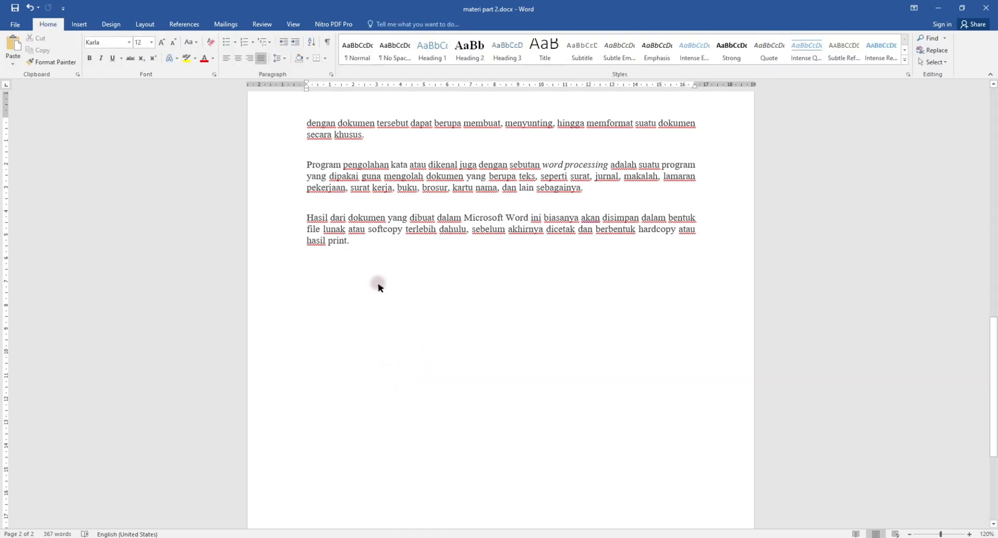
Step: Insert a new table with 5 columns and 5 rows below the last paragraph
left_click(79, 23)
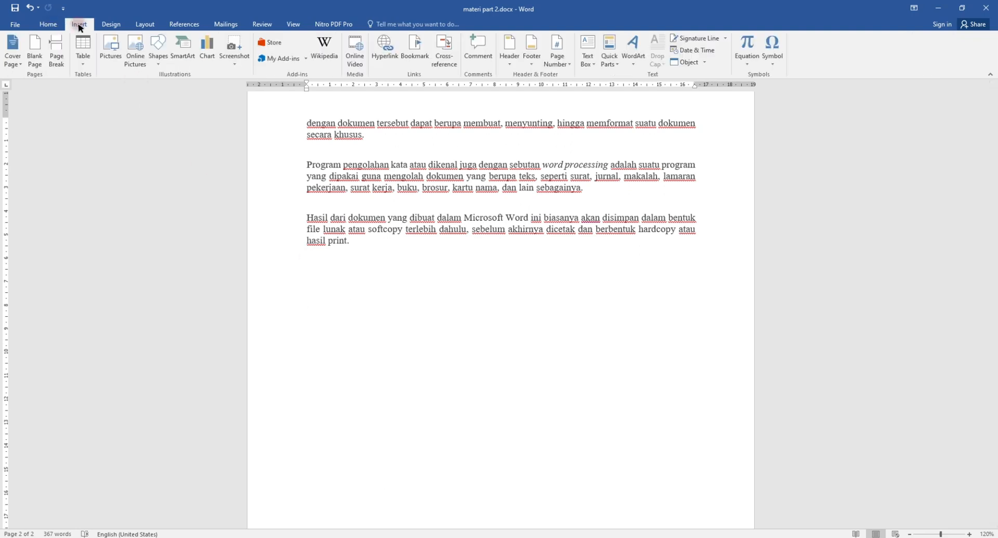
left_click(83, 67)
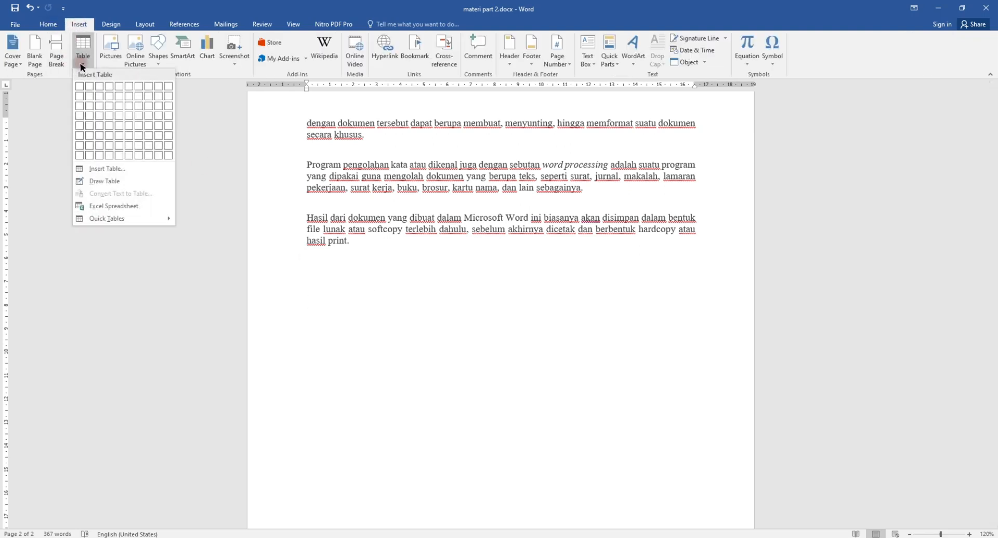
left_click(109, 167)
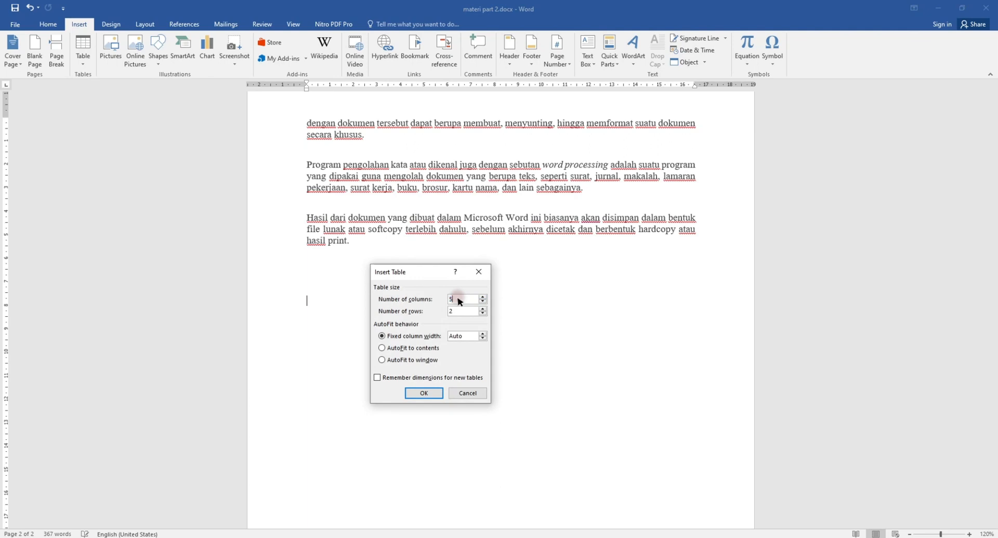
left_click_drag(459, 299, 433, 310)
left_click(427, 393)
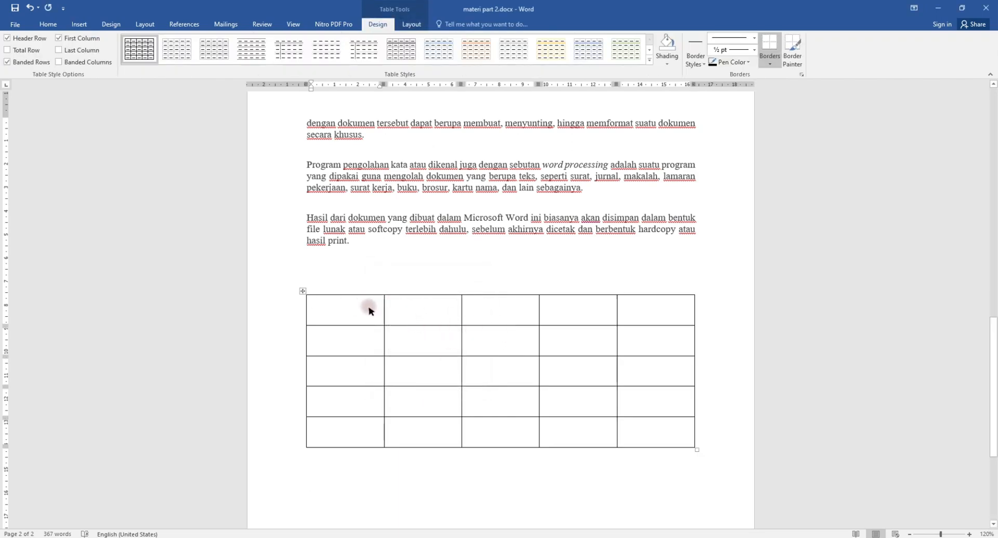
left_click_drag(368, 311, 574, 413)
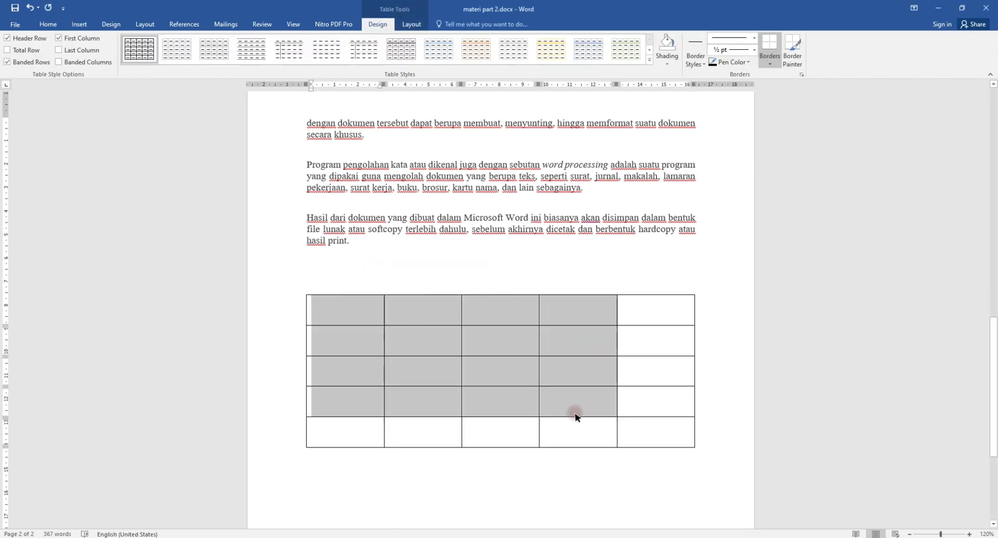
left_click(410, 324)
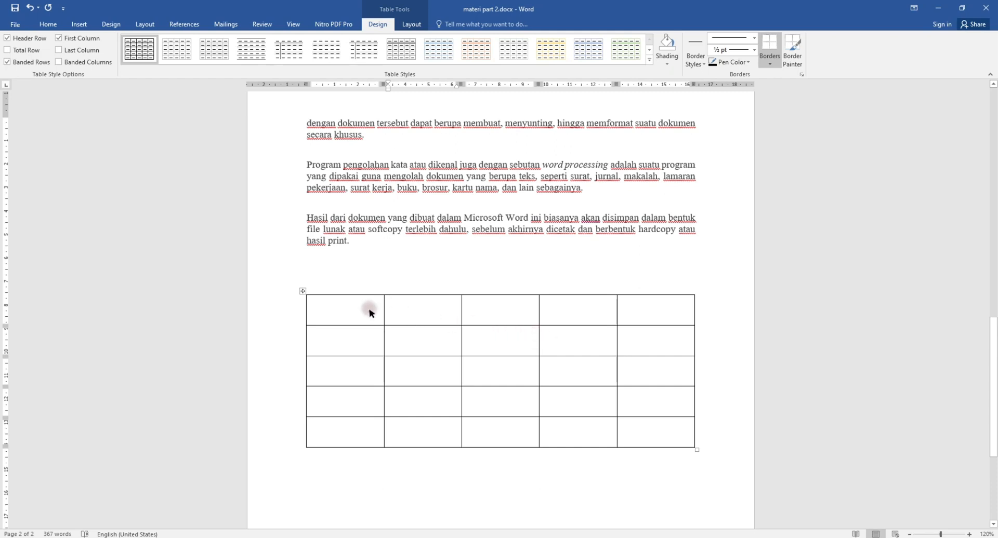
left_click_drag(370, 312, 414, 316)
left_click(343, 312)
left_click_drag(364, 311, 414, 314)
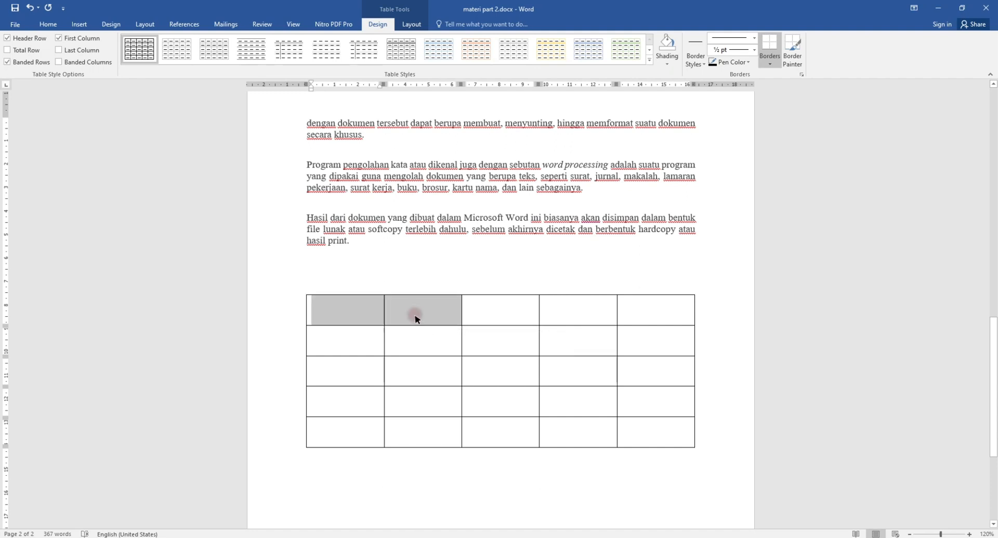
left_click(392, 316)
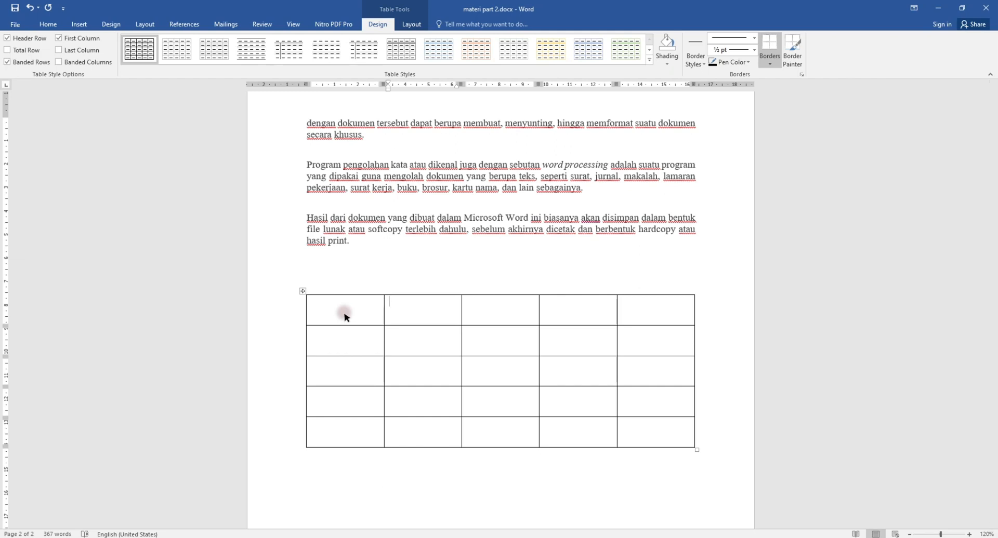
left_click_drag(375, 312, 630, 319)
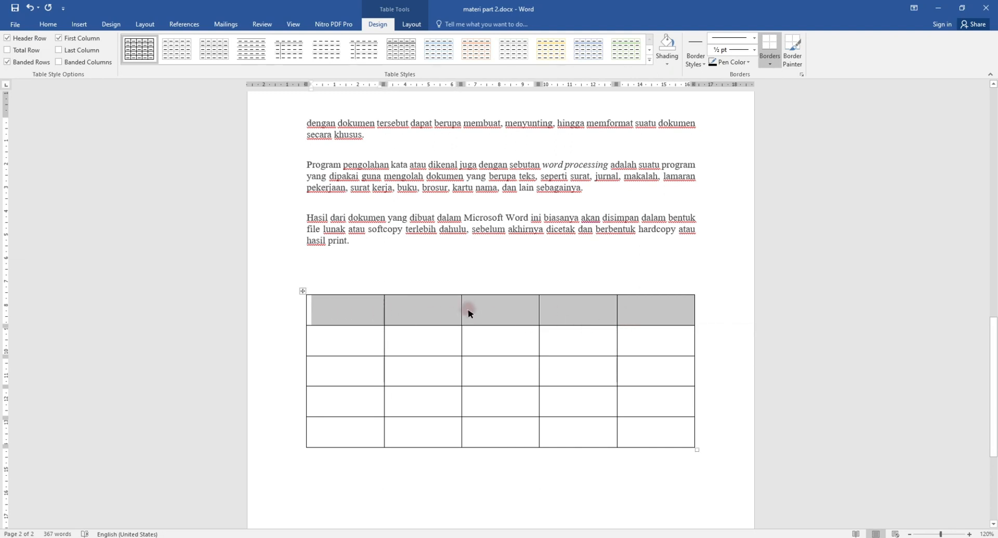
left_click(439, 304)
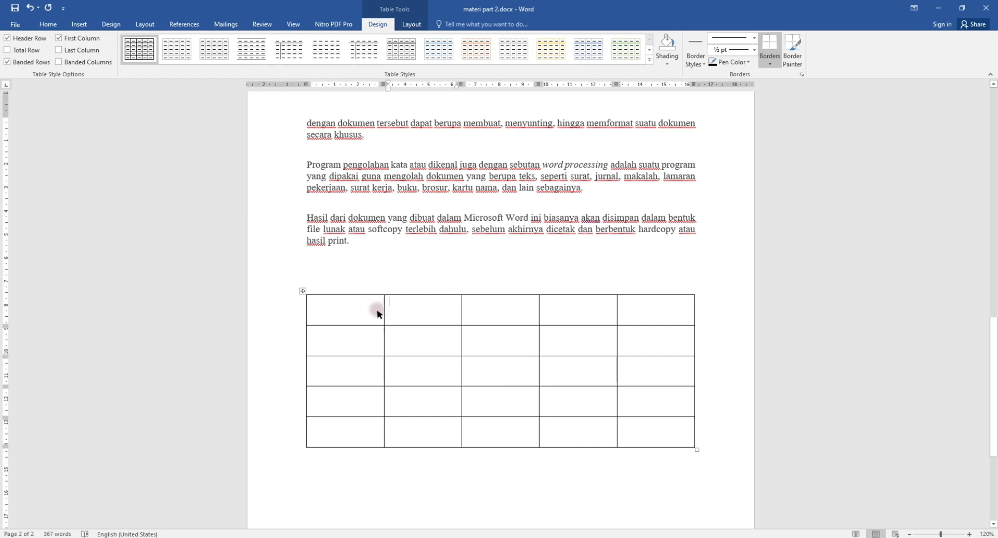
Step: Merge all five cells of the table's first row into a single cell
left_click_drag(362, 315, 629, 314)
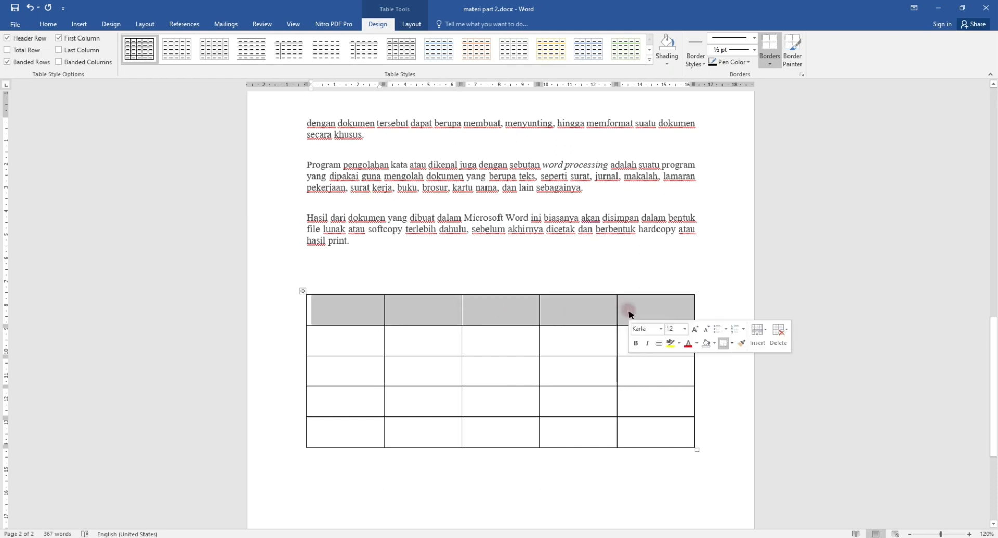
left_click(48, 24)
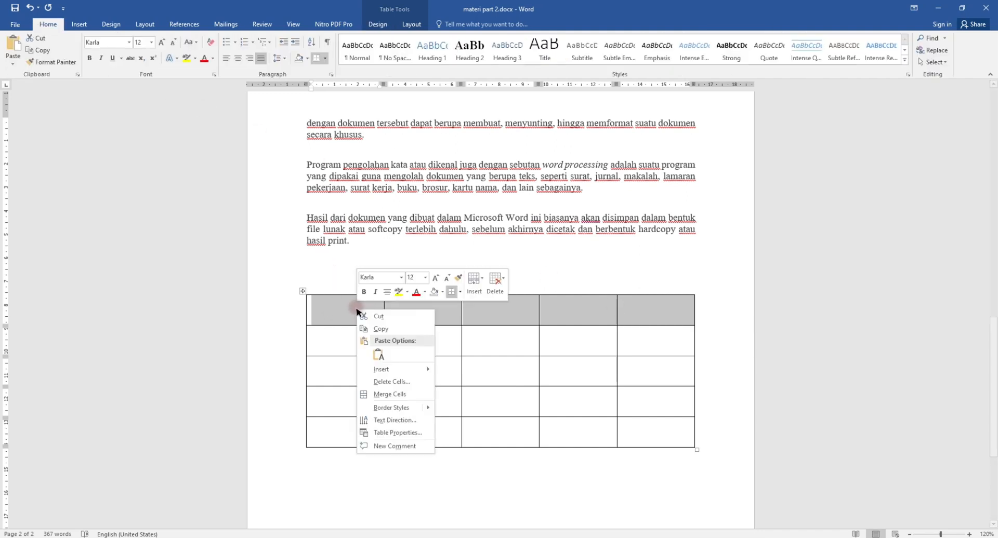
right_click(357, 311)
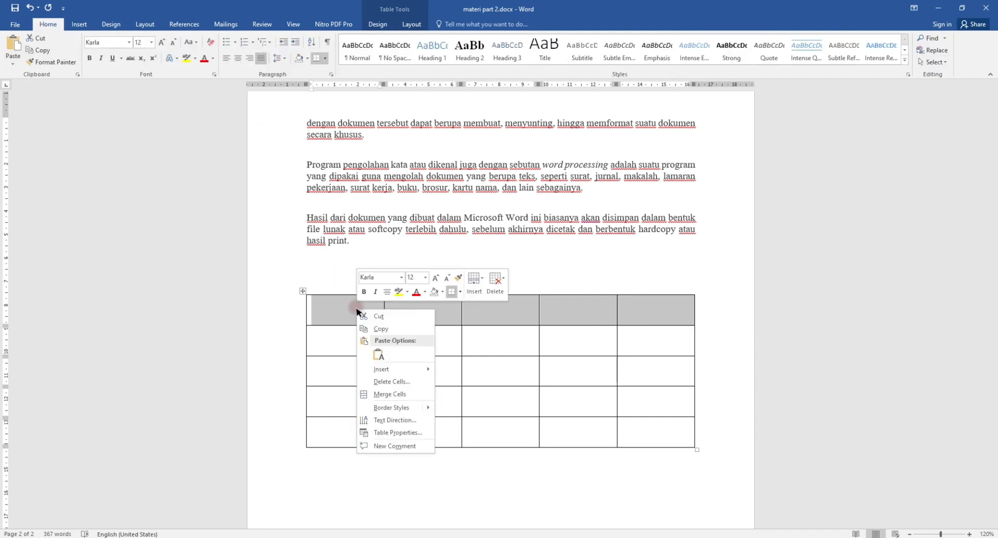
left_click(387, 394)
left_click(431, 314)
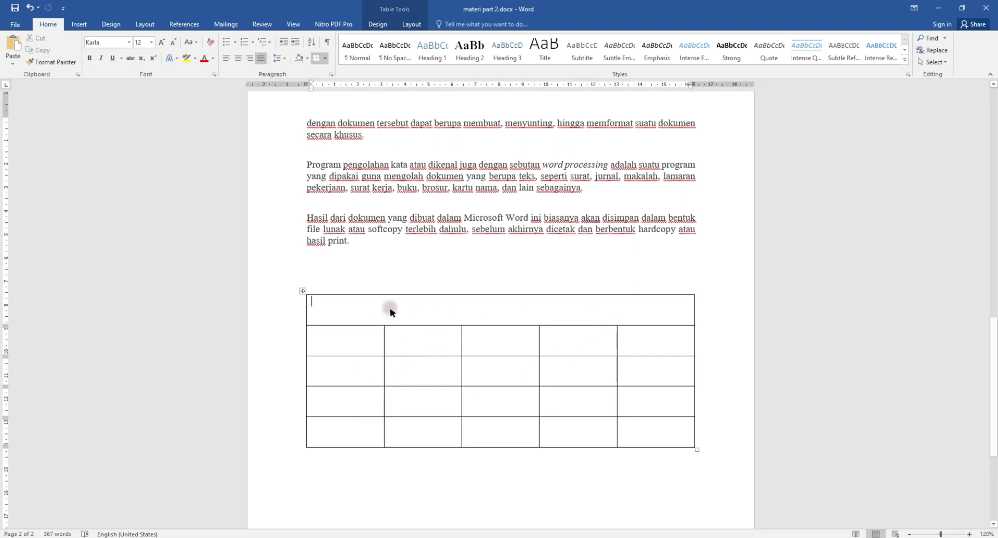
Step: Enter the title DAFTAR NAMA BIANTANG in the table's merged first row and center it horizontally
type("DAFTAR N")
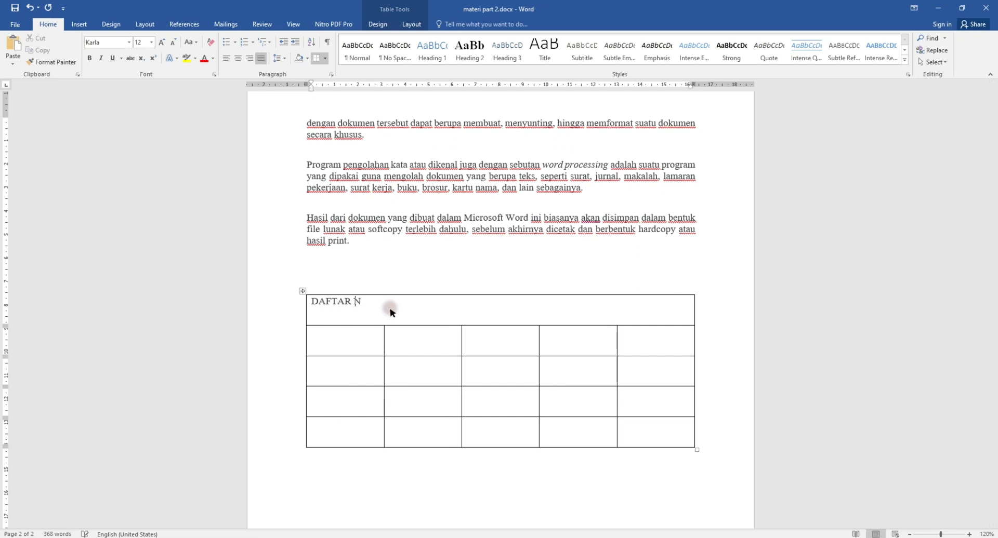
type("AMA BIANTANG")
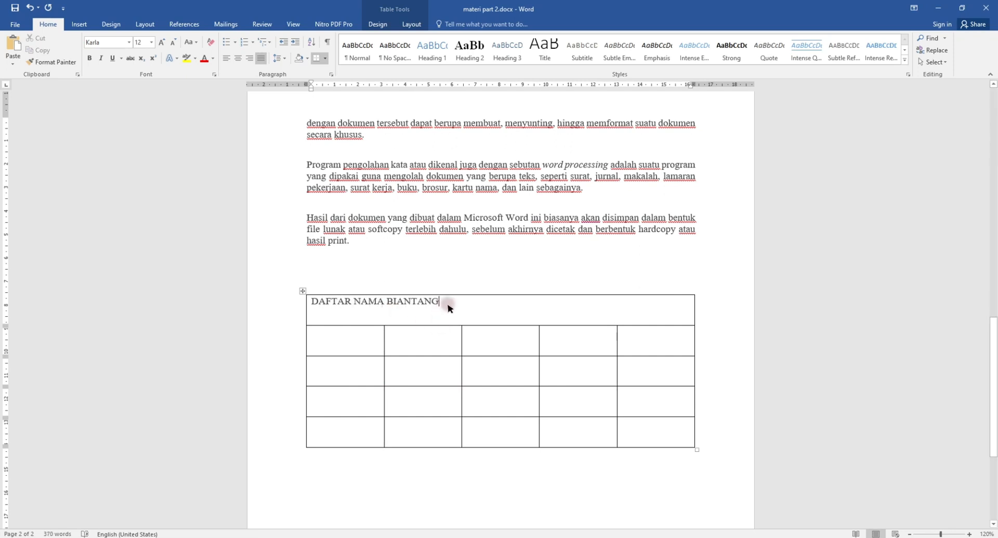
left_click_drag(448, 307, 325, 301)
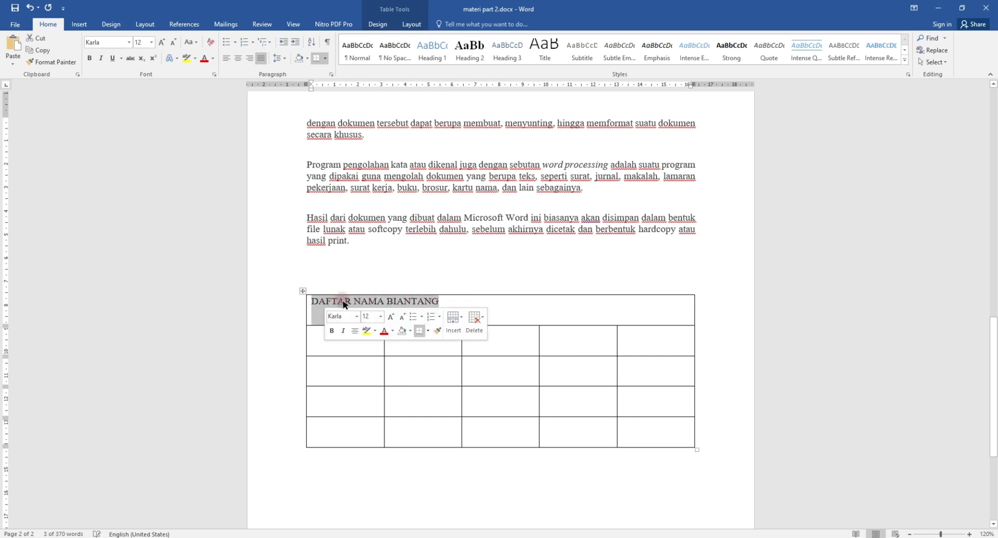
left_click(237, 58)
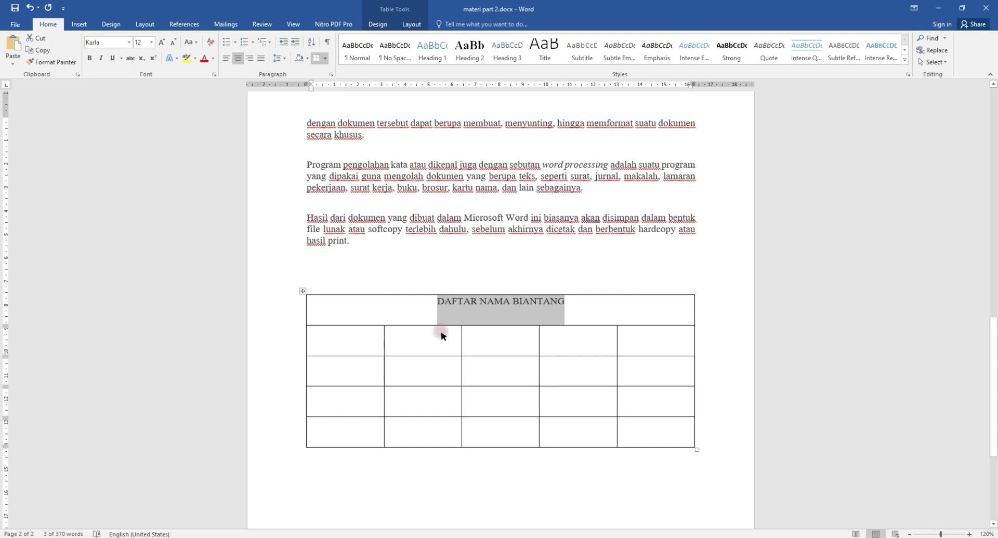
left_click(537, 309)
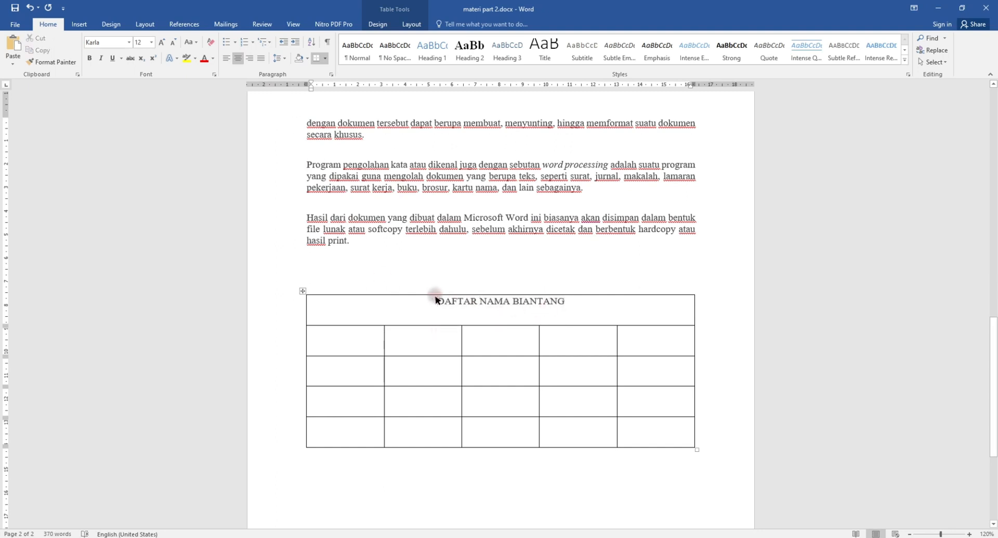
key("Return")
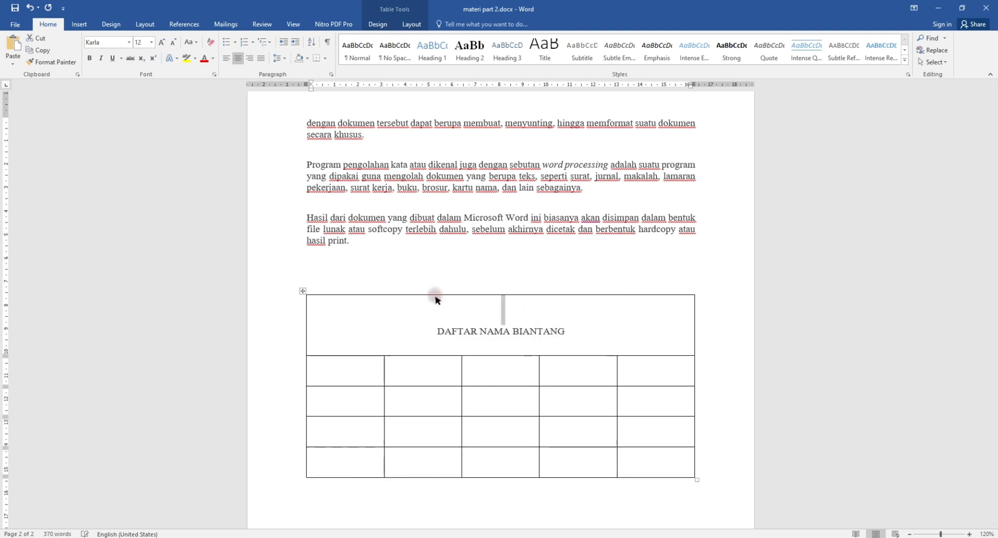
key("Delete")
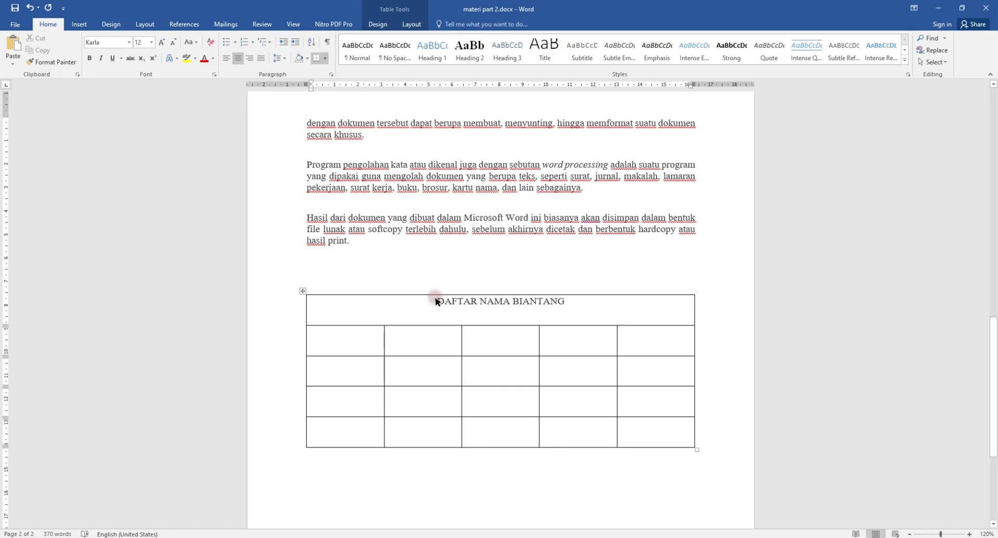
Step: Remove the space after the paragraph in the table's title row
left_click_drag(435, 301, 561, 313)
left_click(285, 59)
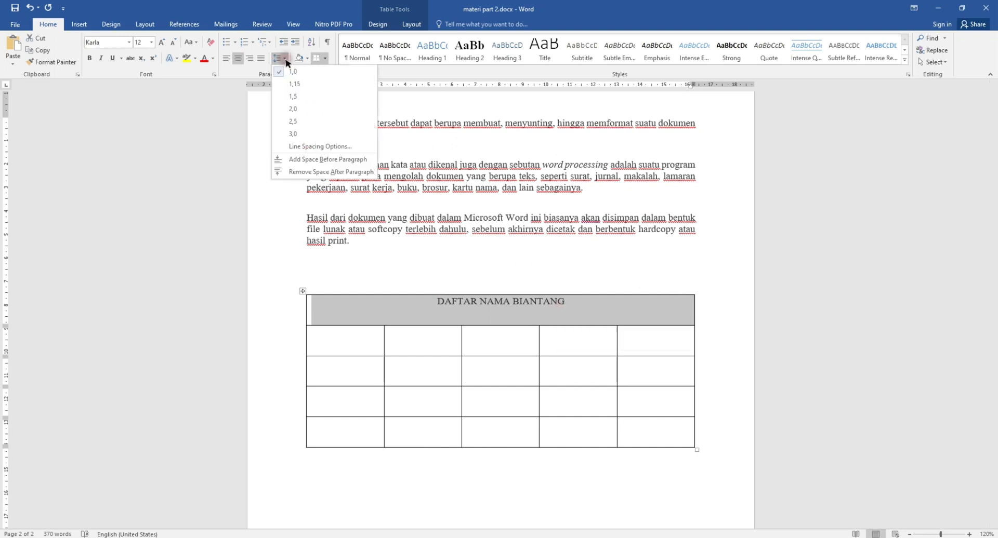
left_click(311, 171)
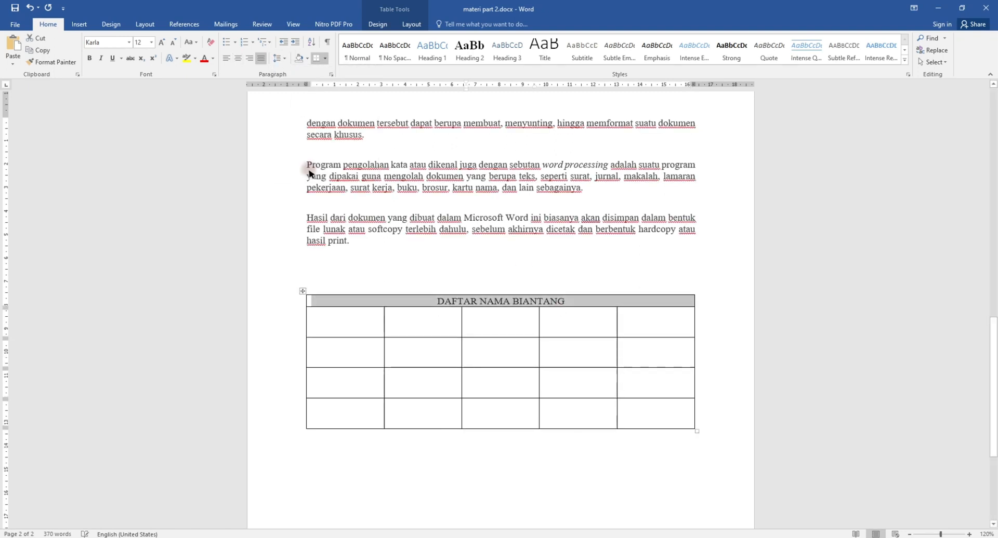
left_click(531, 308)
left_click(538, 302)
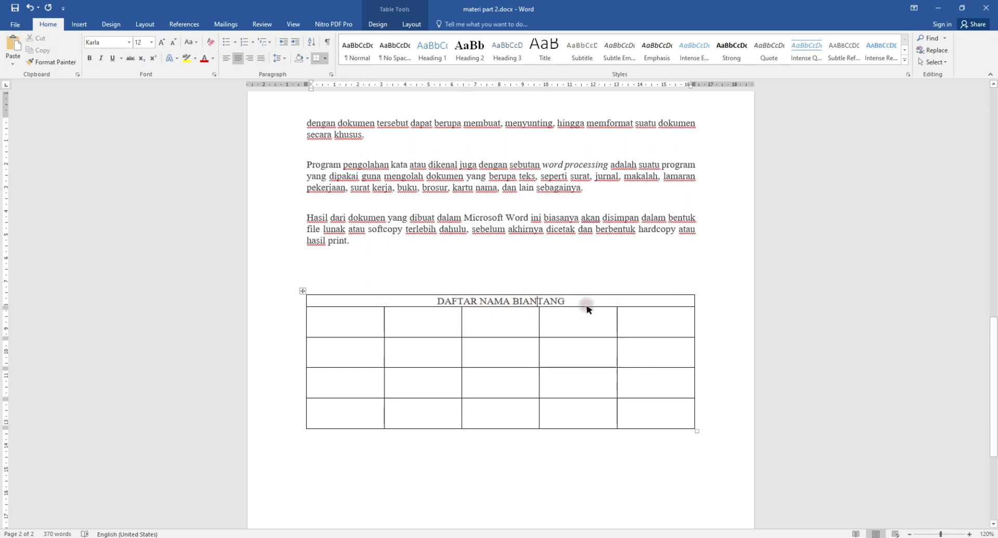
Step: Enter the headings No and Nama Hewan in the second row's first two cells and correct the title to DAFTAR NAMA BINATANG
left_click(361, 325)
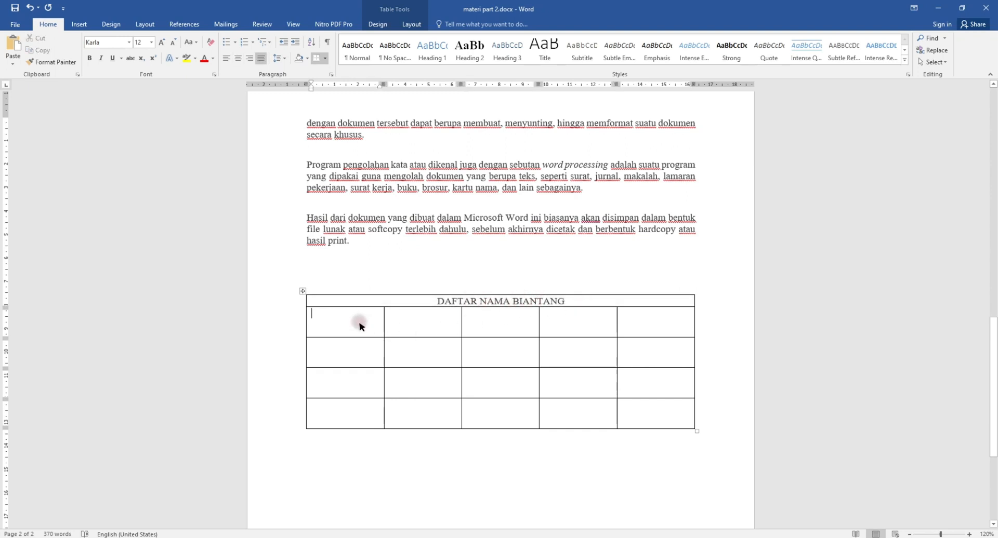
type("nO")
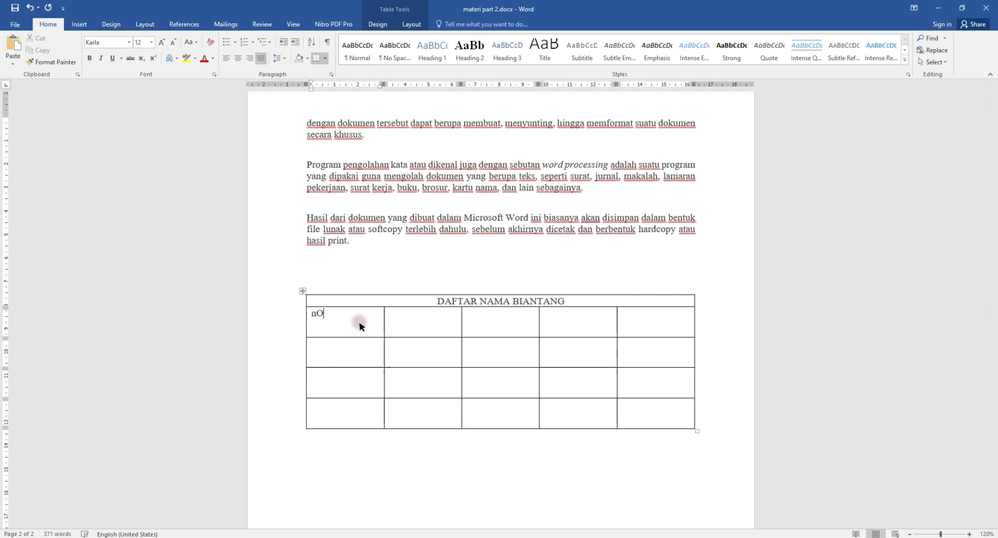
key("BackSpace")
key("BackSpace")
type("No")
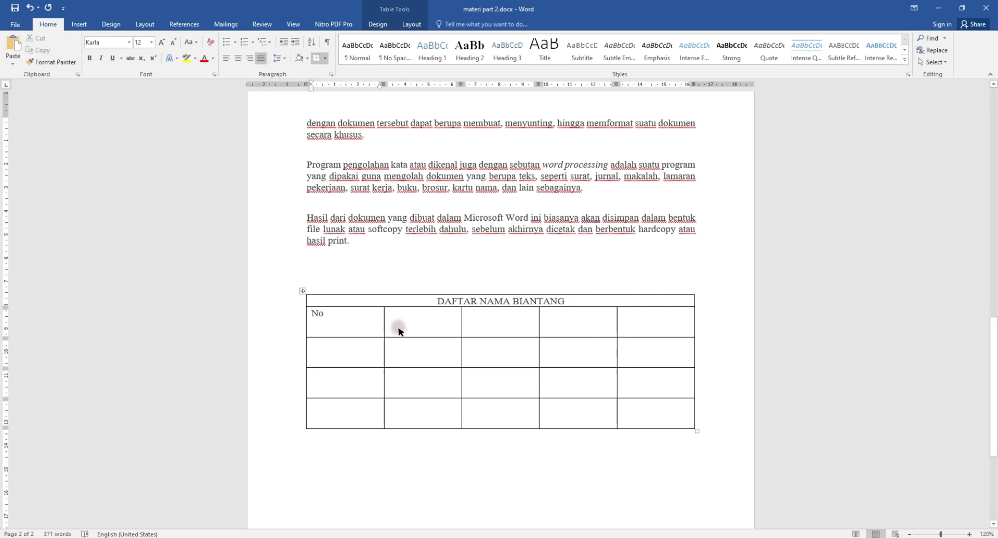
left_click(414, 327)
type("Nama")
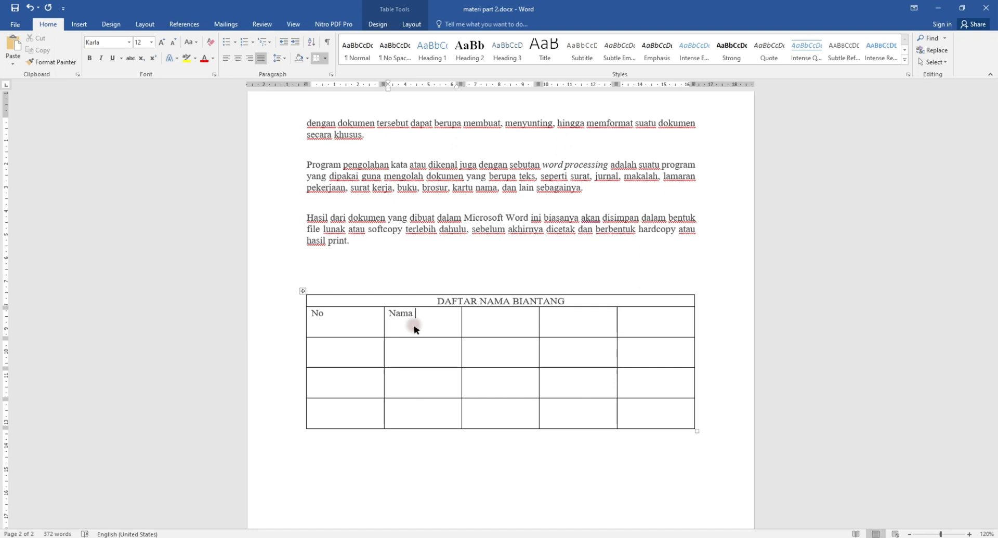
type(" h")
key("BackSpace")
type("Hewan")
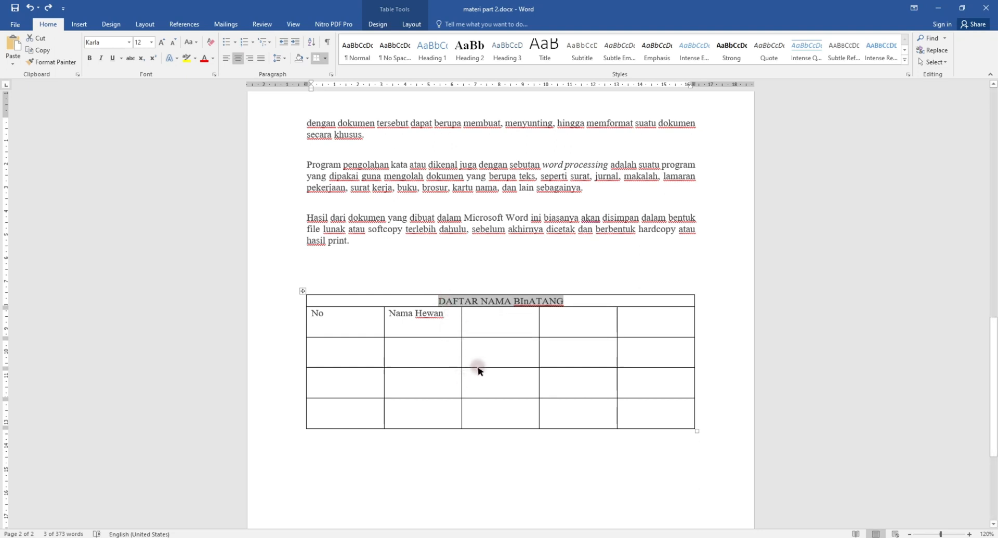
left_click(496, 323)
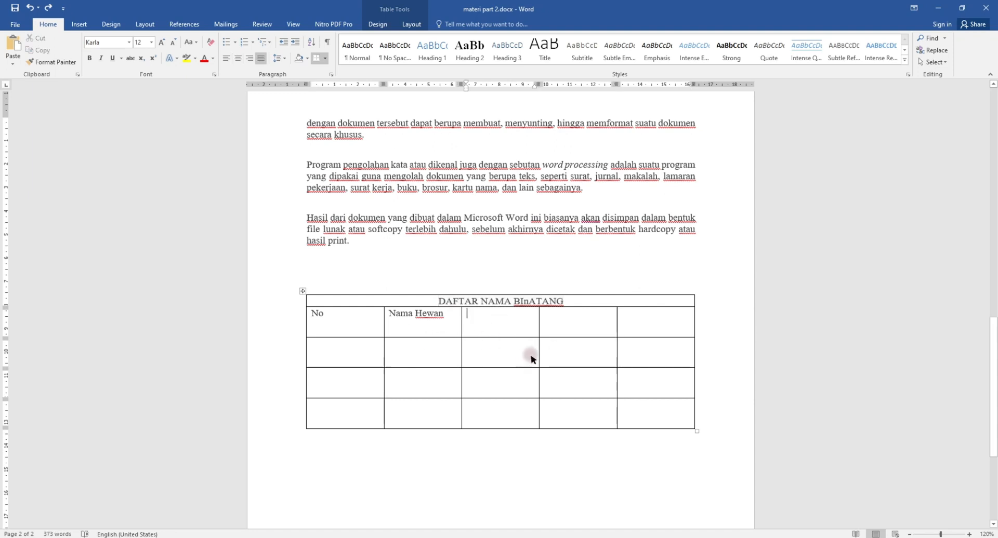
left_click(577, 335)
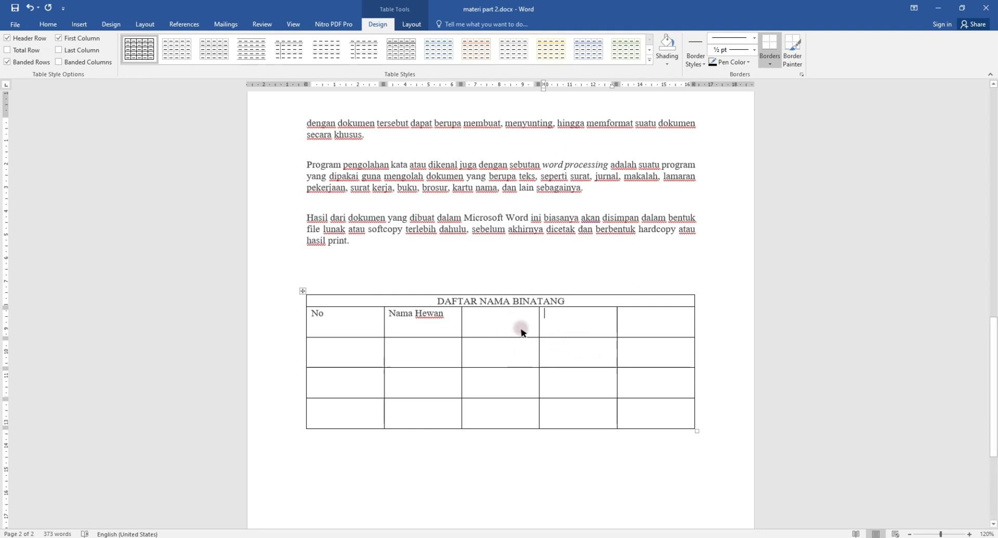
Step: Try deleting all of the table's cells with the Shift cells left option, and undo the deletion
left_click(303, 292)
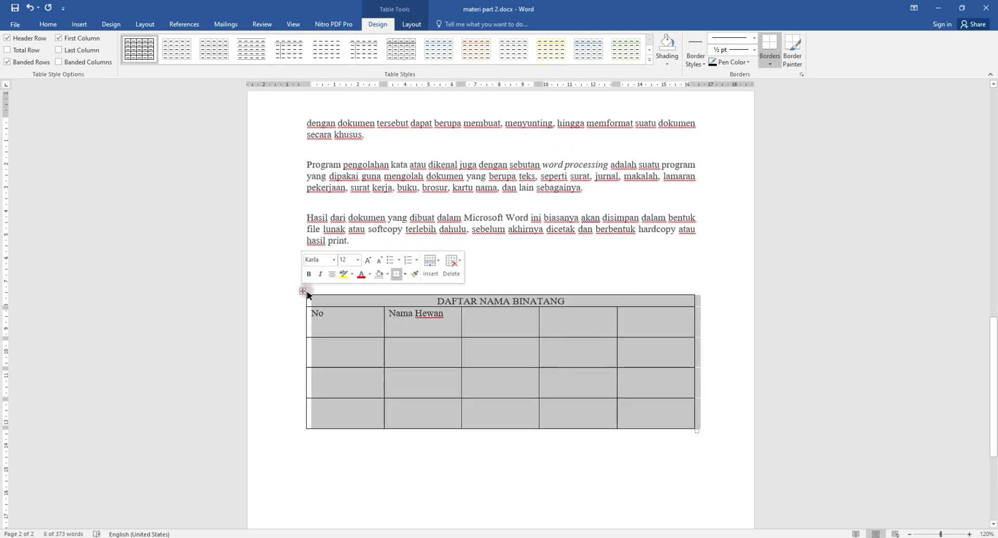
left_click(588, 356)
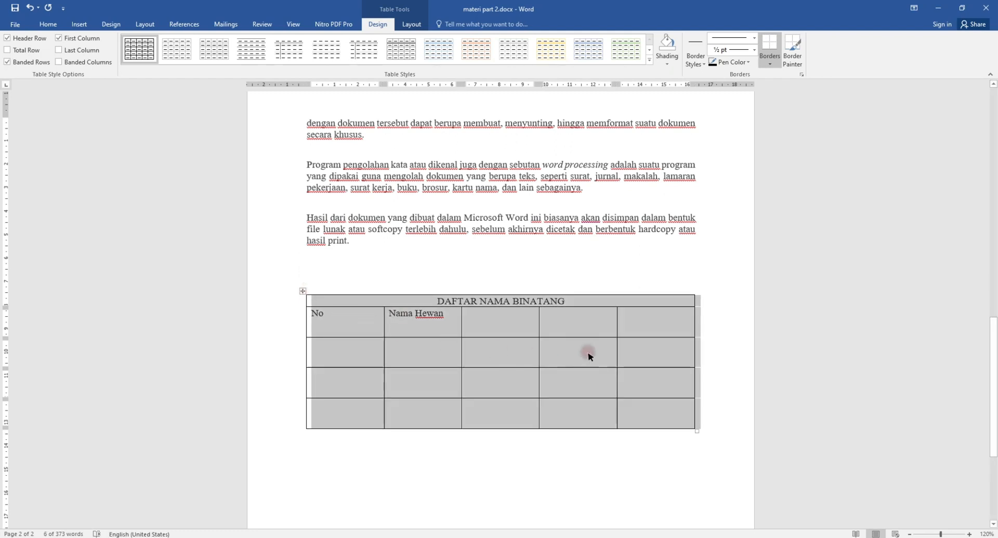
left_click(303, 292)
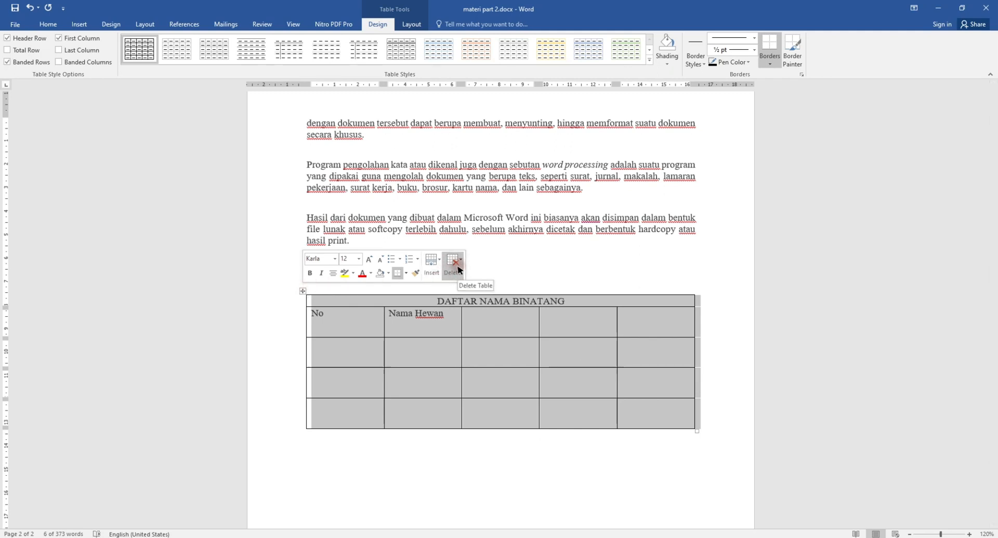
left_click(461, 266)
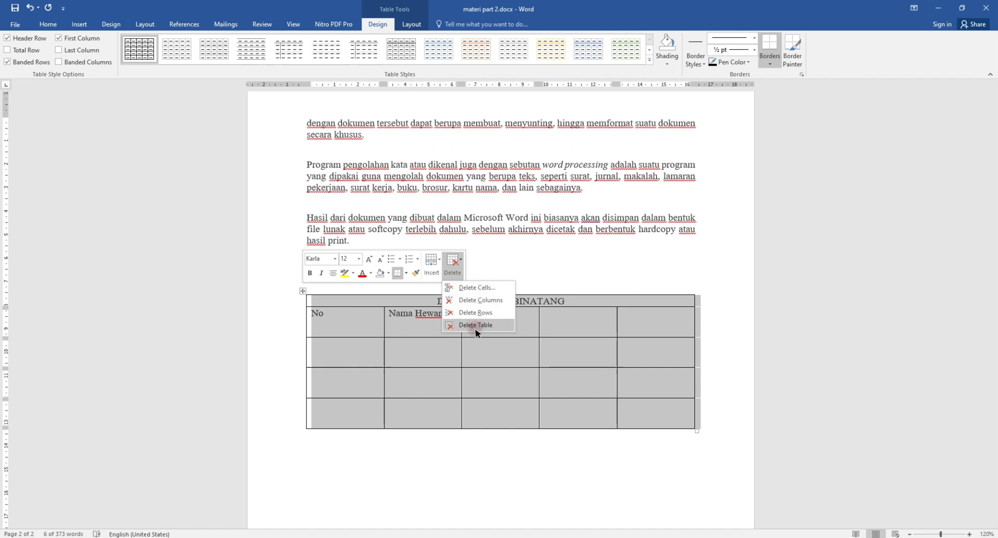
left_click(483, 289)
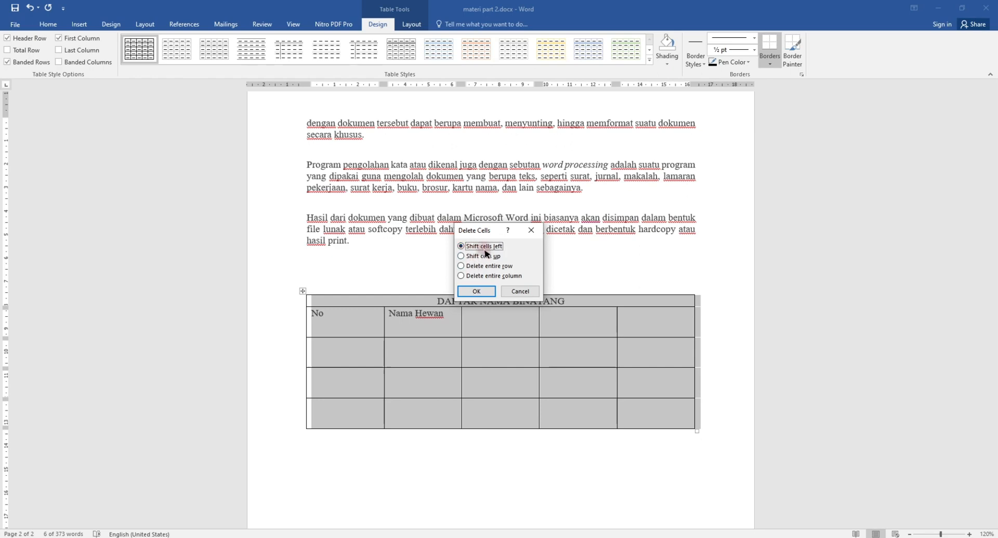
left_click(481, 290)
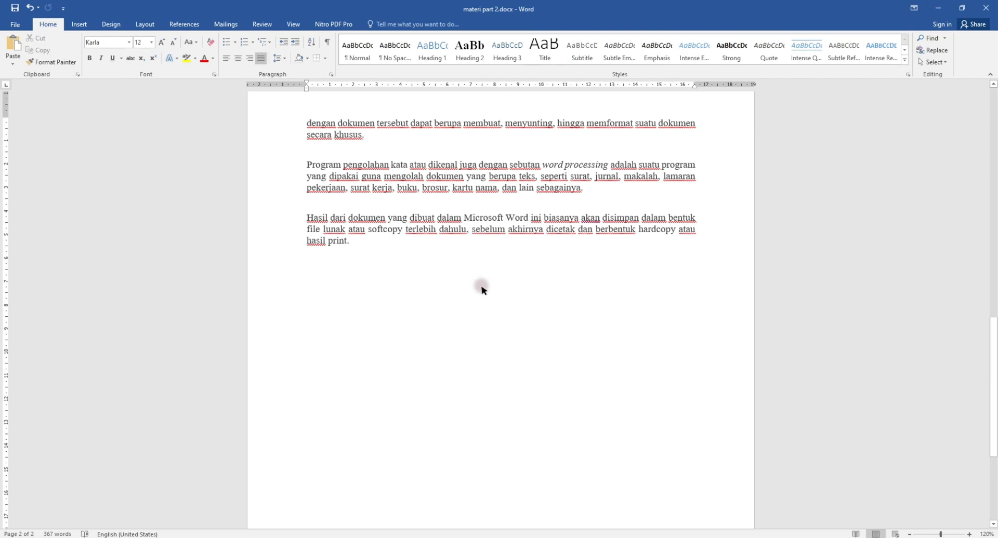
key("ctrl+z")
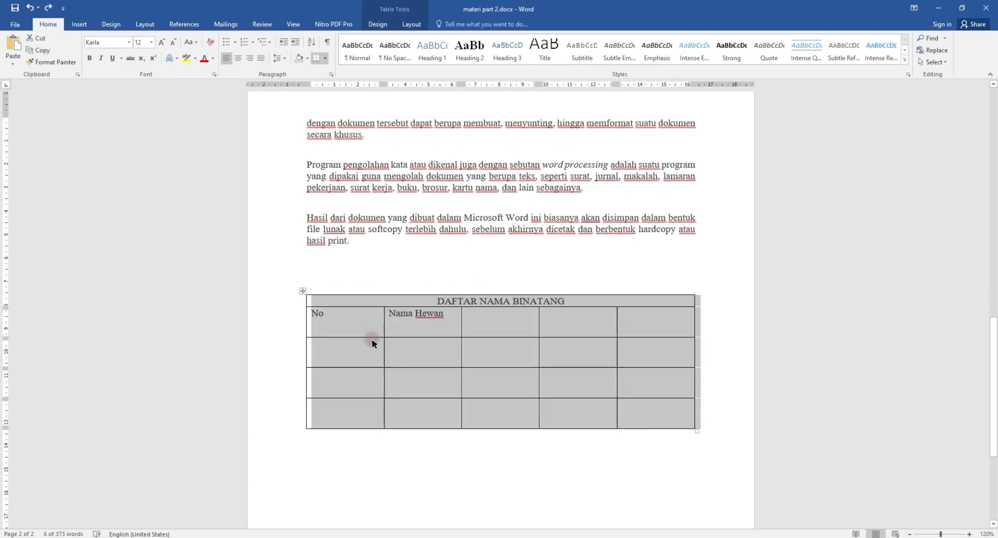
Step: Delete the empty cells of the last three columns below the title row with the Shift cells left option
left_click(374, 330)
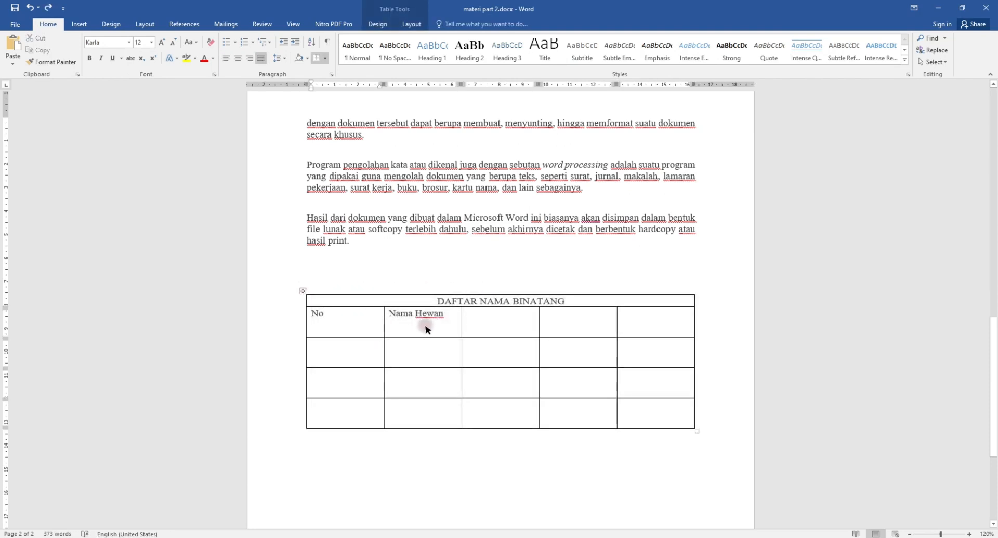
left_click_drag(511, 319, 622, 411)
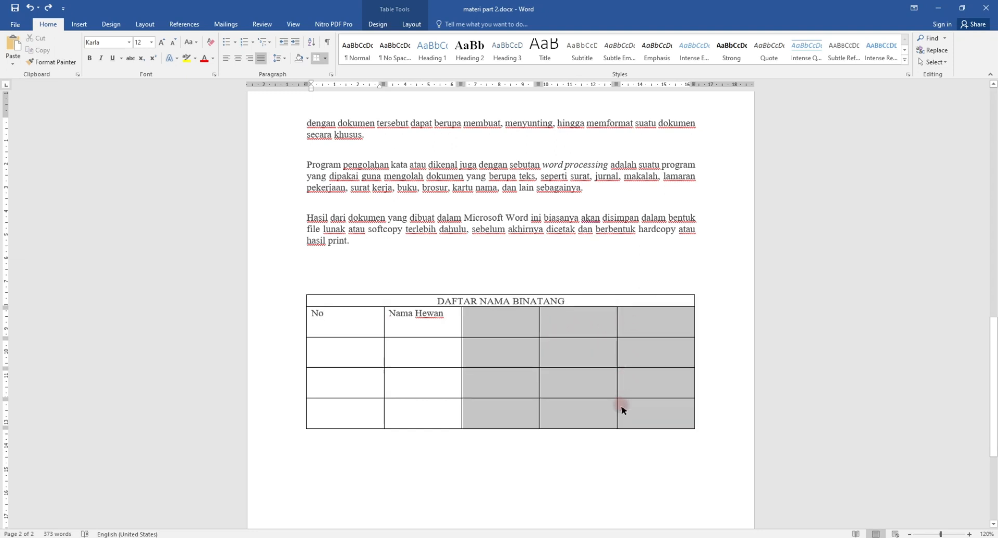
right_click(556, 328)
left_click(592, 400)
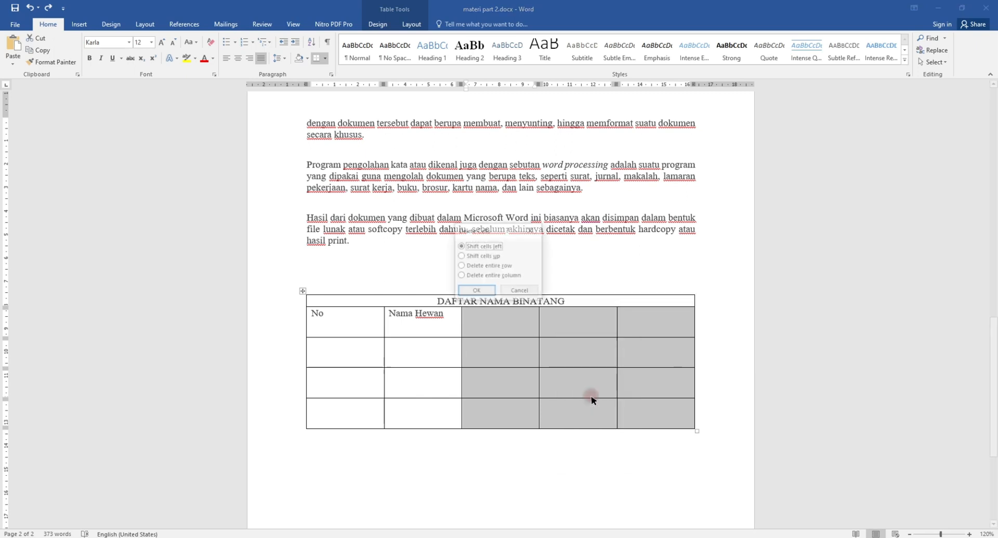
left_click(486, 294)
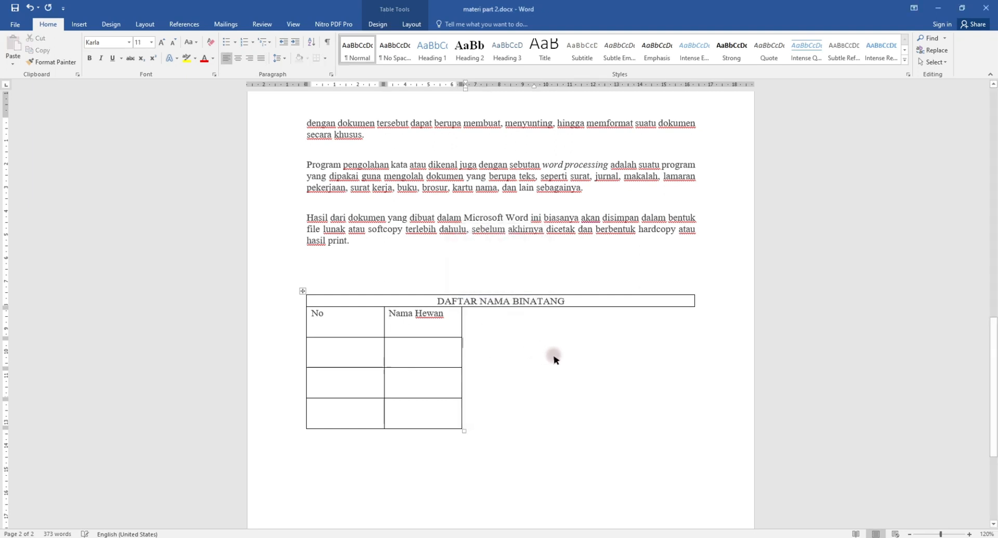
left_click_drag(363, 326, 430, 406)
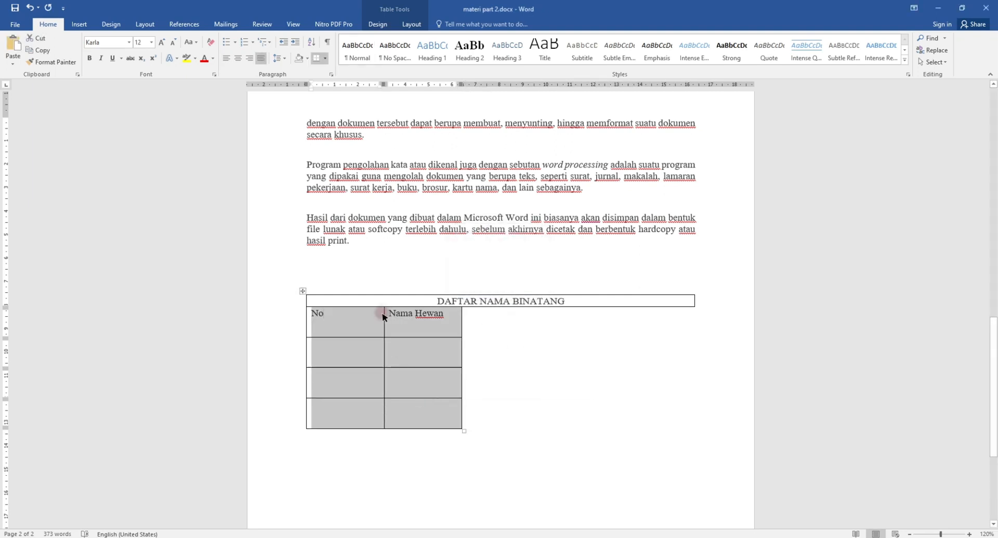
left_click(357, 326)
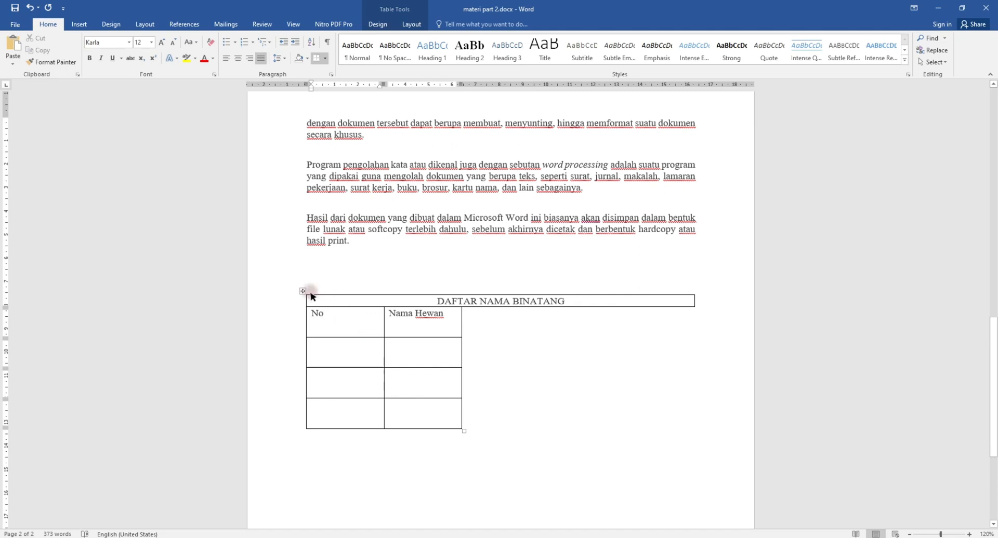
left_click(399, 351)
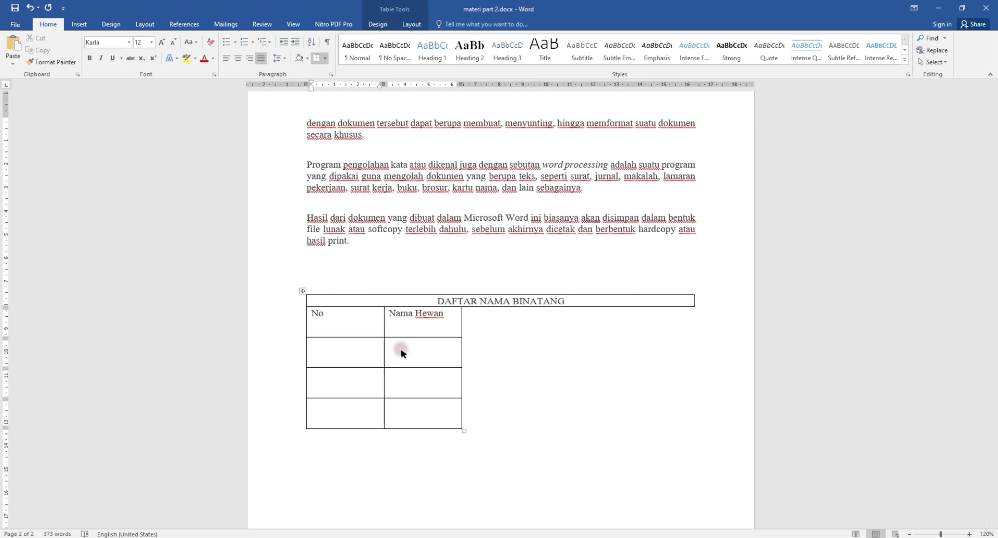
Step: Select the whole table and insert five new rows above its title row
left_click(303, 292)
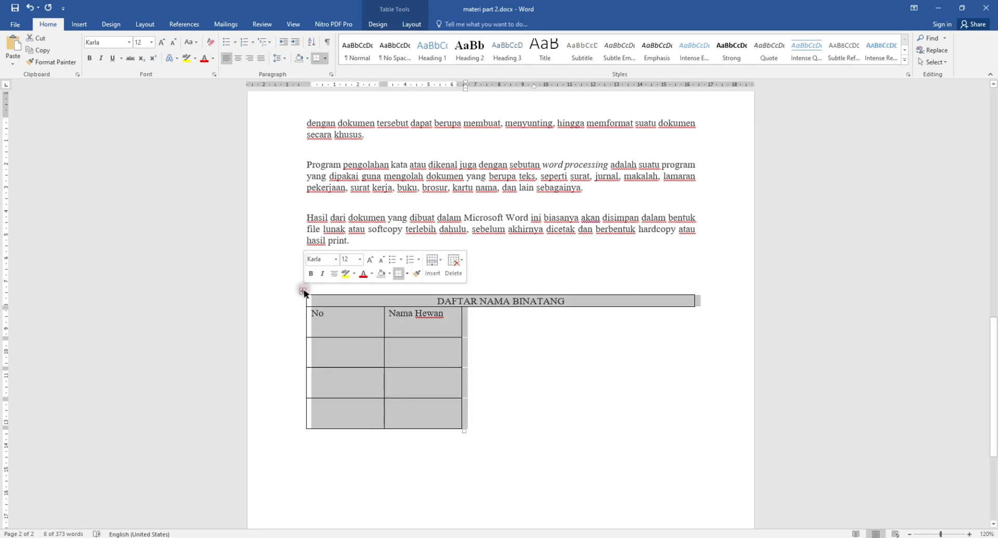
left_click(435, 275)
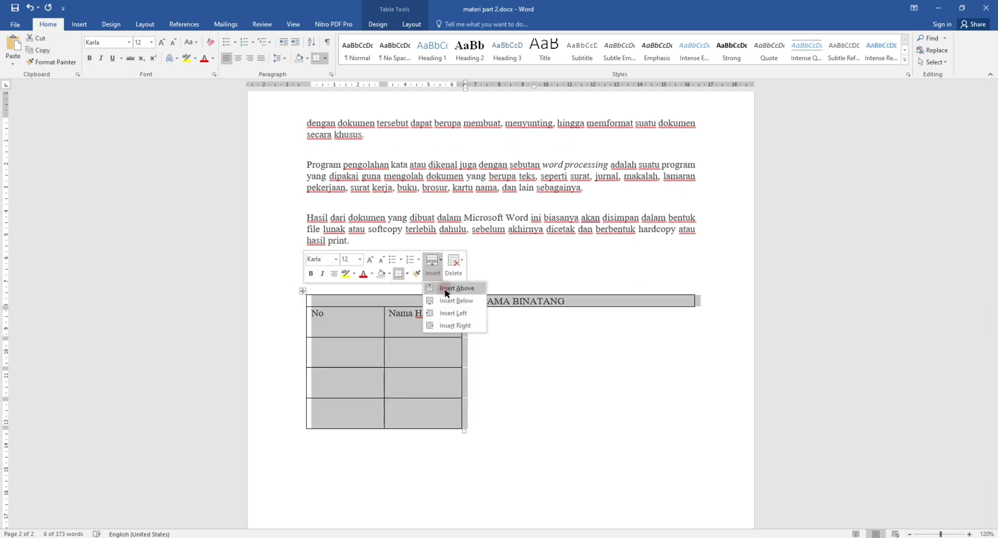
left_click(445, 288)
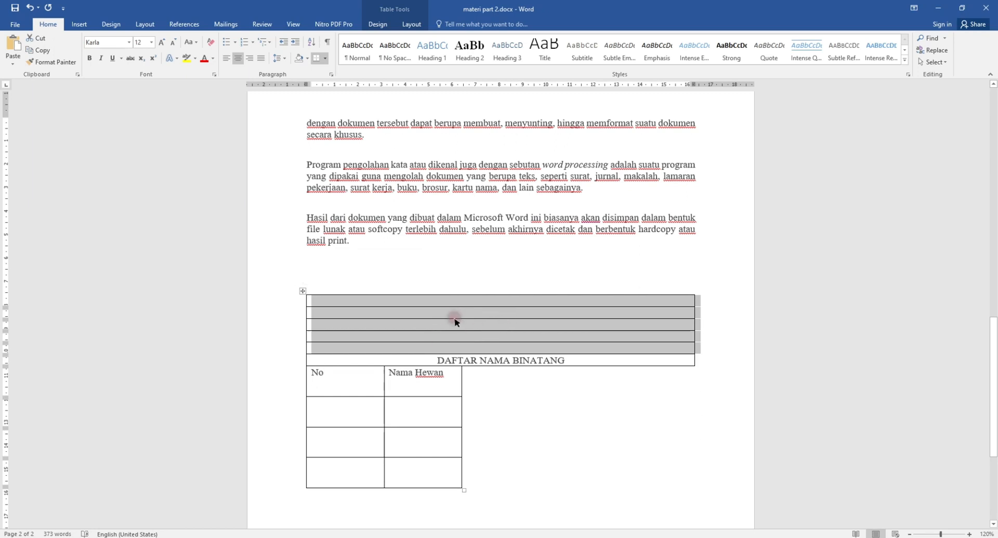
Step: Select the whole table and try inserting new rows below its last row
left_click(302, 291)
left_click(431, 263)
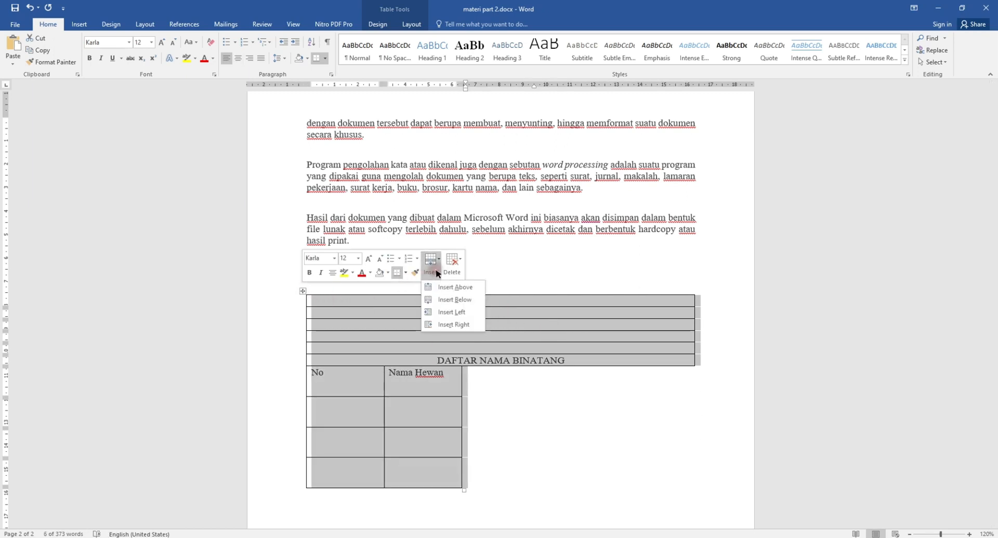
left_click(449, 300)
scroll(483, 333, "down", 3)
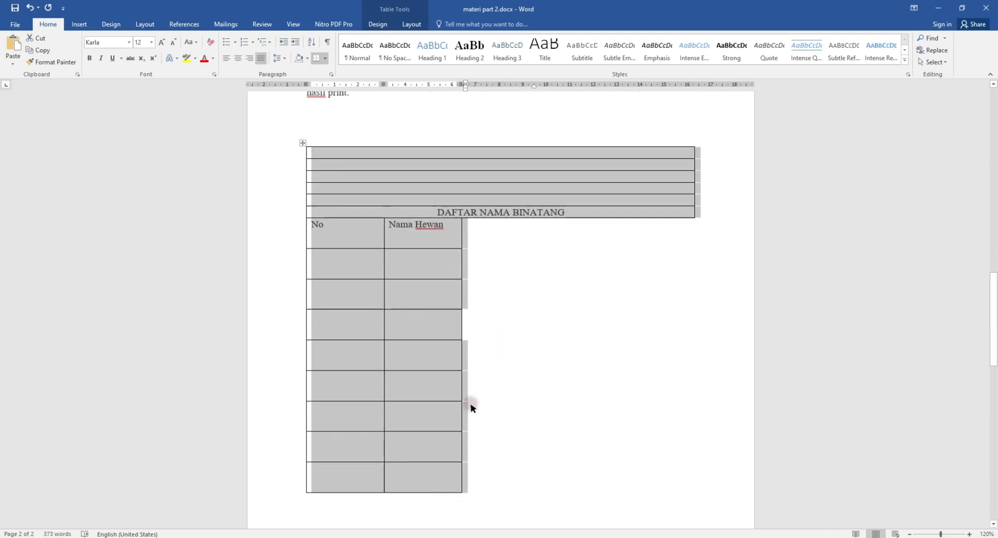
scroll(469, 411, "up", 2)
Step: Select the whole table and try inserting new columns to the left of its first column
left_click(323, 253)
left_click(303, 232)
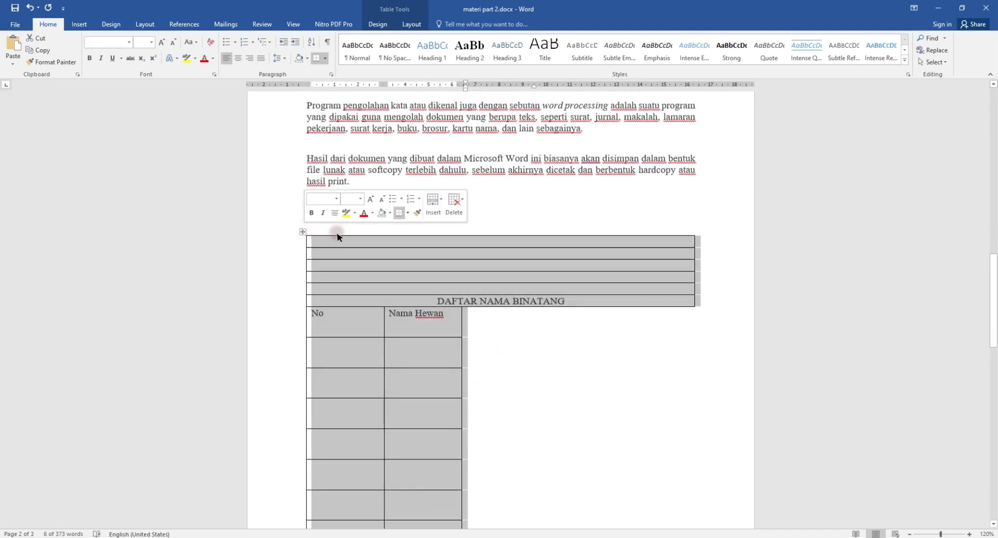
left_click(433, 212)
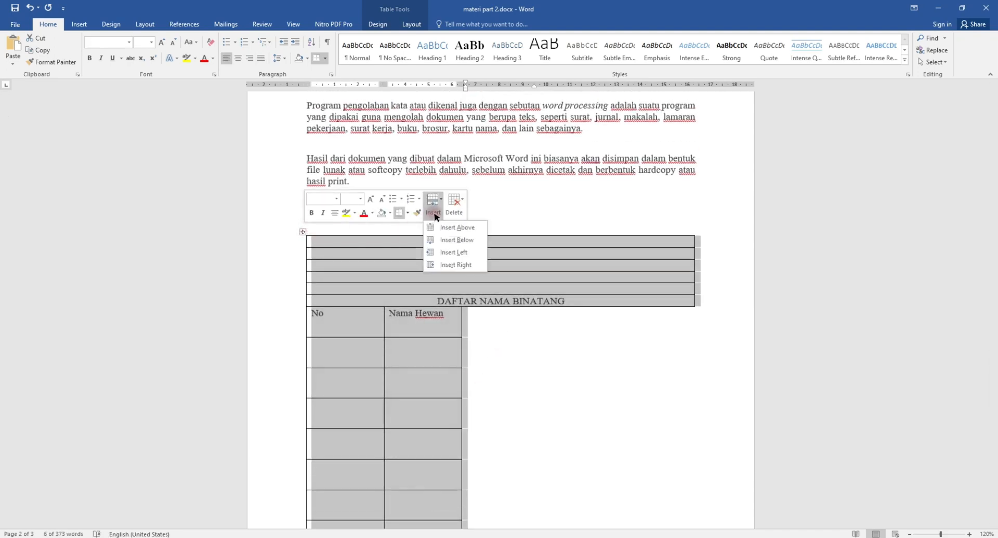
left_click(444, 253)
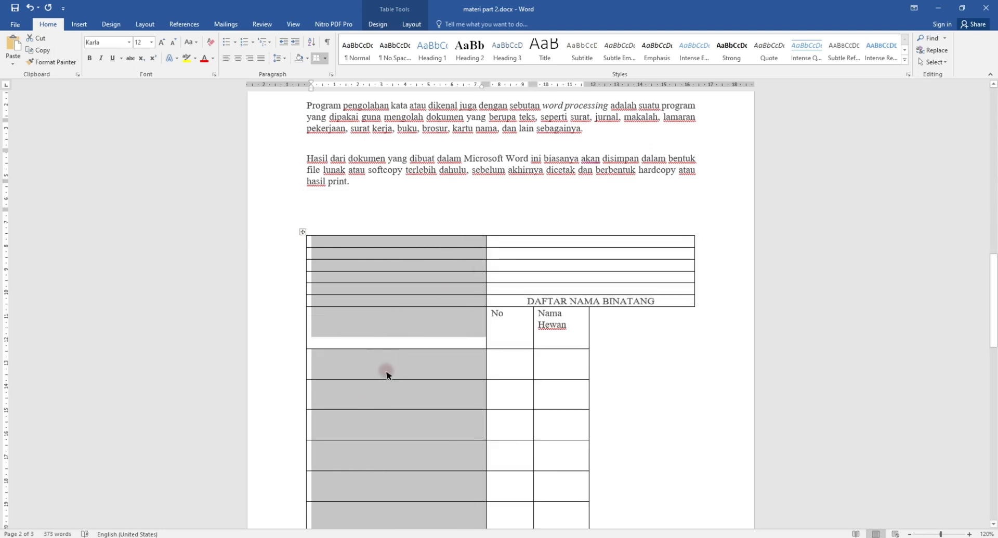
Step: Select the whole table and try inserting new columns to the right of its last column
left_click(303, 223)
left_click(303, 232)
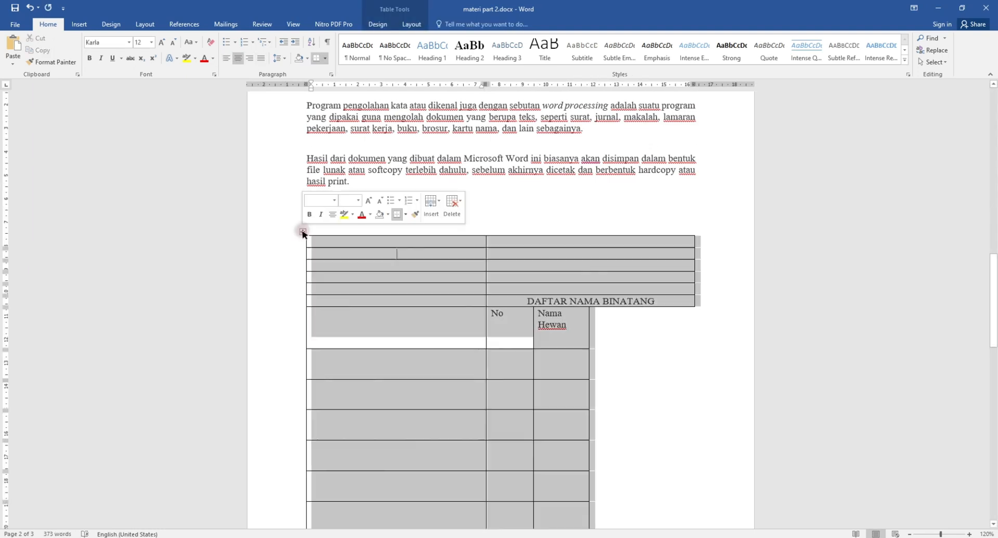
left_click(430, 214)
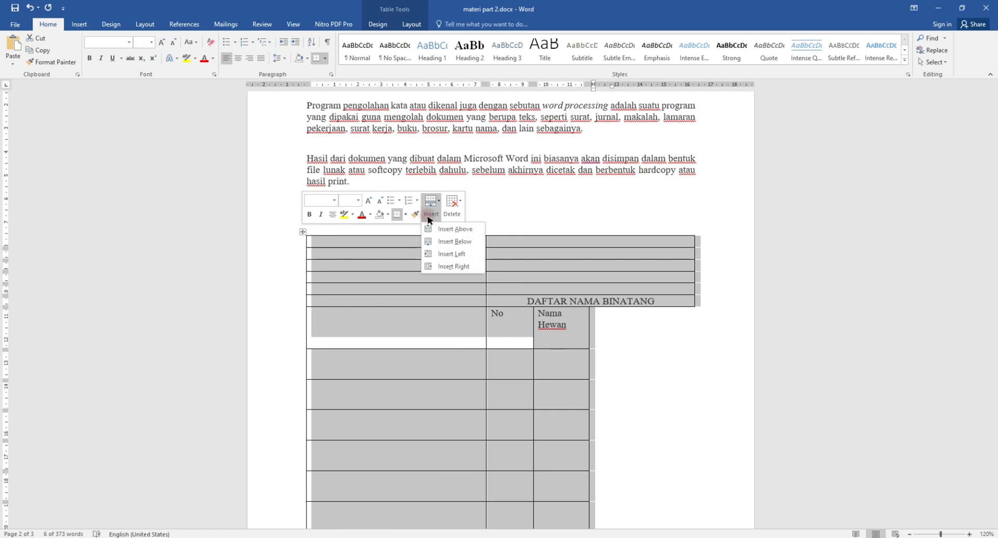
left_click(446, 266)
scroll(588, 347, "down", 4)
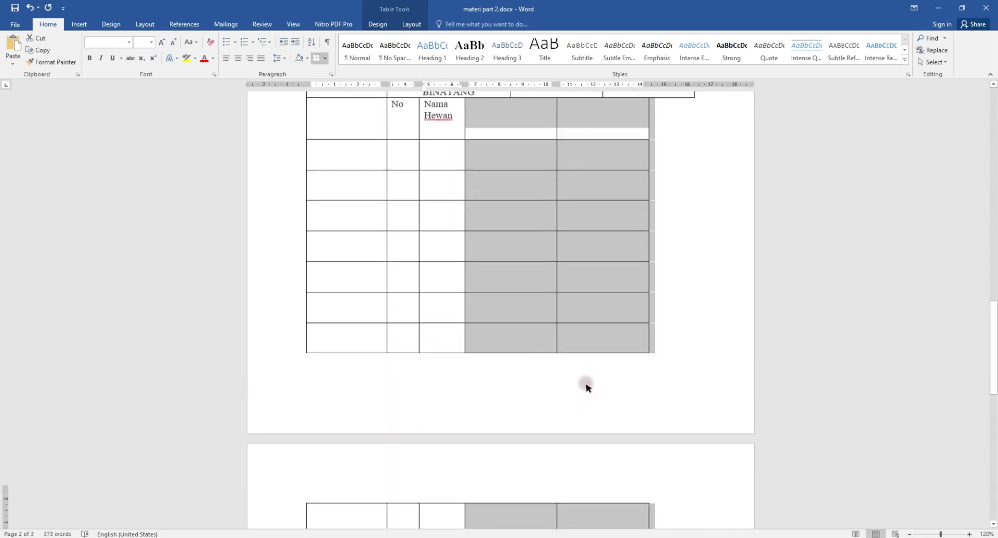
Step: Undo the inserted rows and columns and the earlier deletion of cells, restoring the table's five columns
scroll(585, 383, "up", 3)
key("ctrl+z")
key("ctrl+z")
key("ctrl+z")
key("ctrl+z")
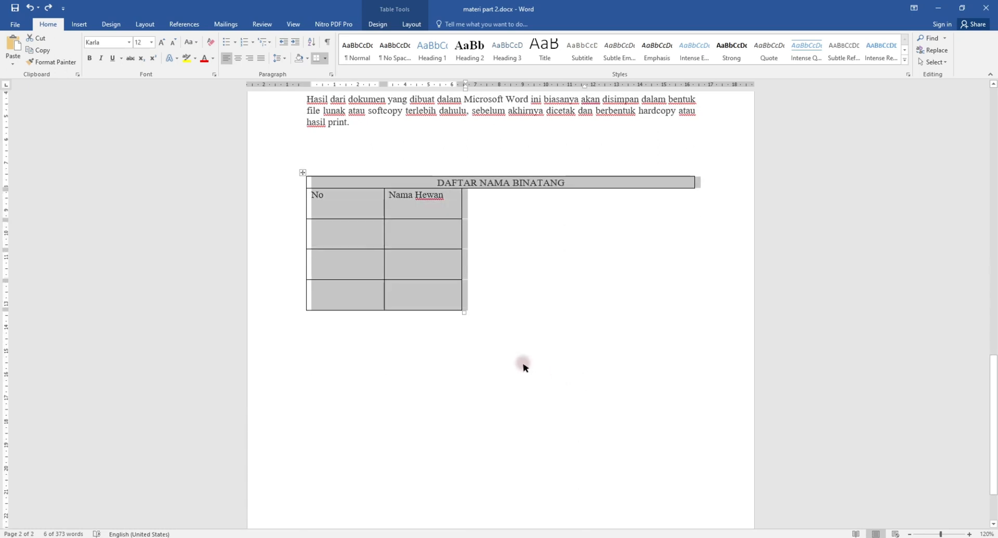
key("ctrl+y")
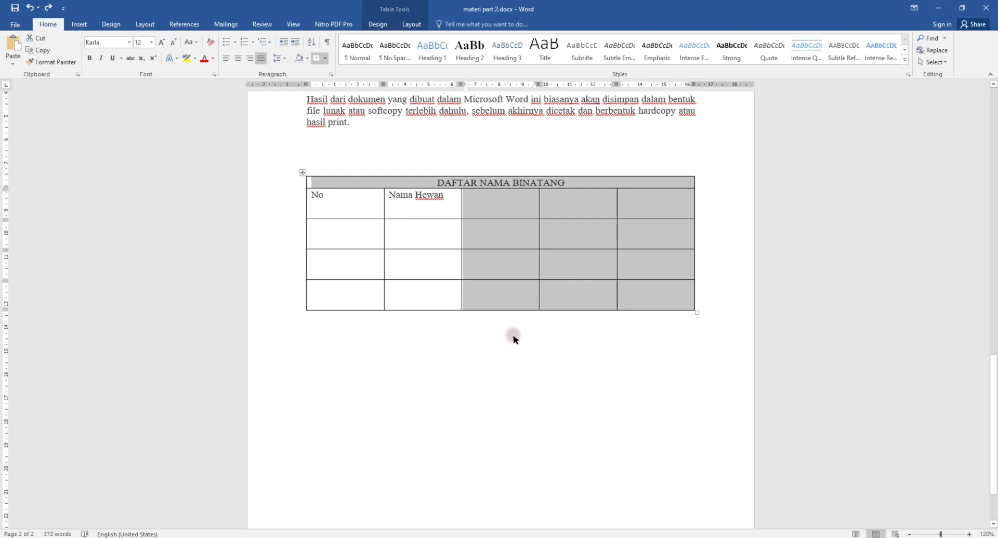
left_click(302, 172)
left_click(430, 147)
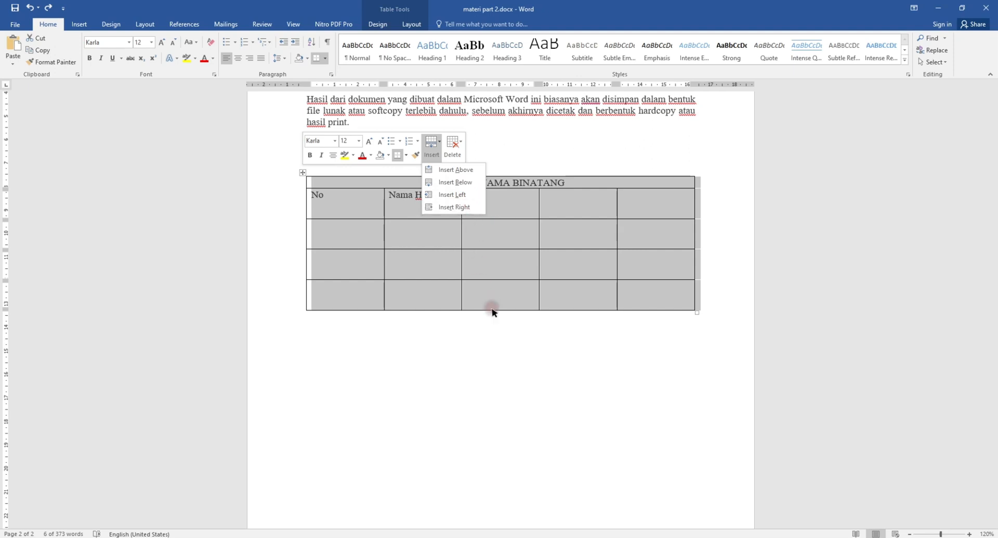
left_click(461, 268)
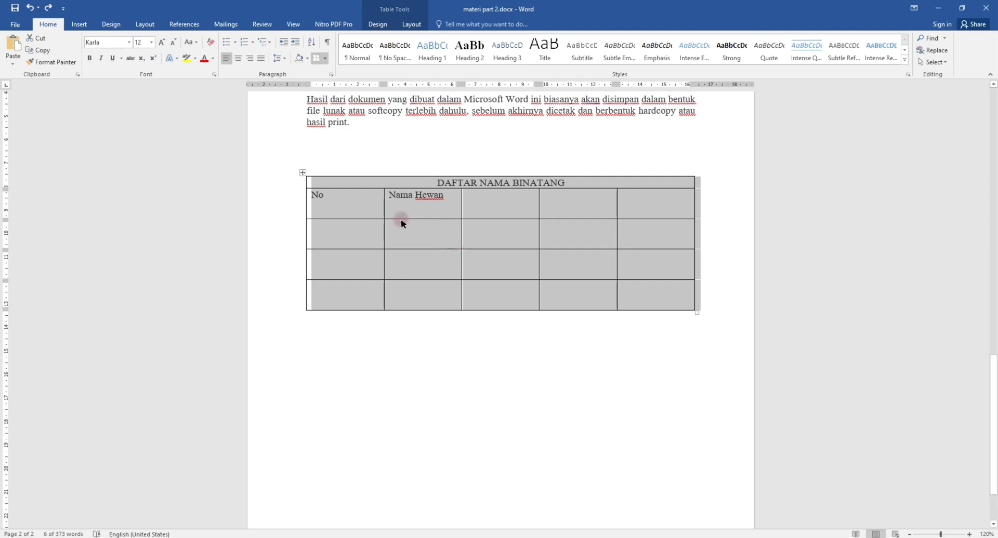
Step: Shade the whole table with a light gray fill
left_click(302, 173)
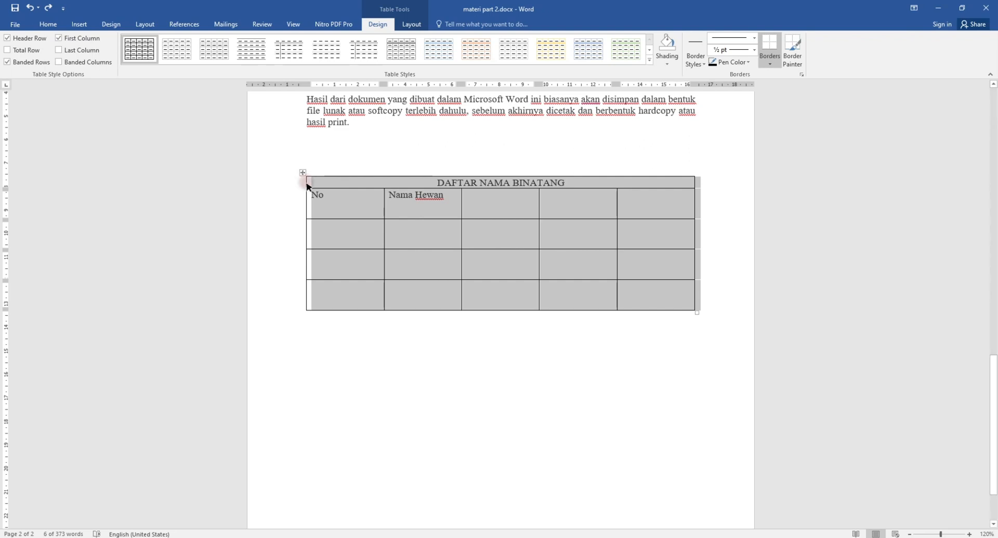
left_click(666, 64)
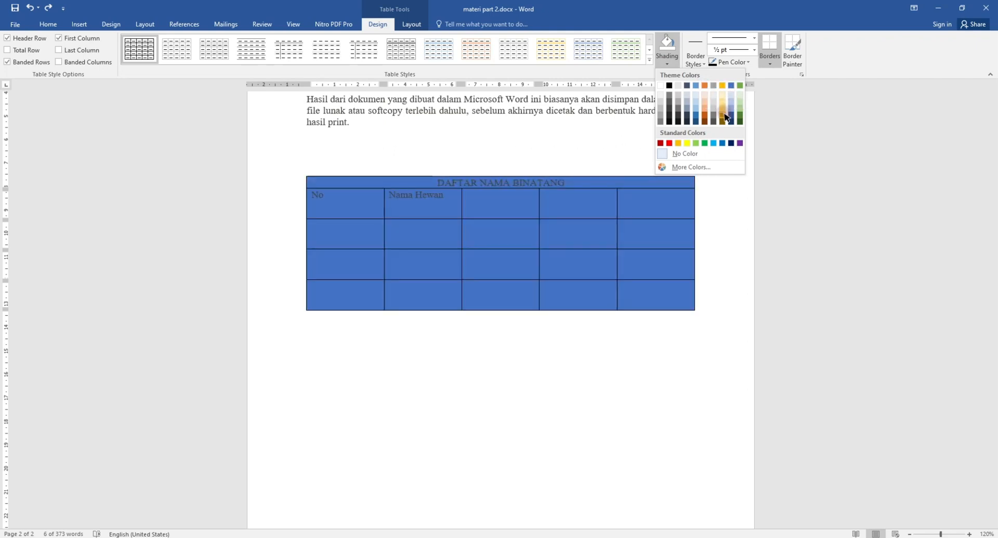
left_click(713, 105)
left_click(519, 196)
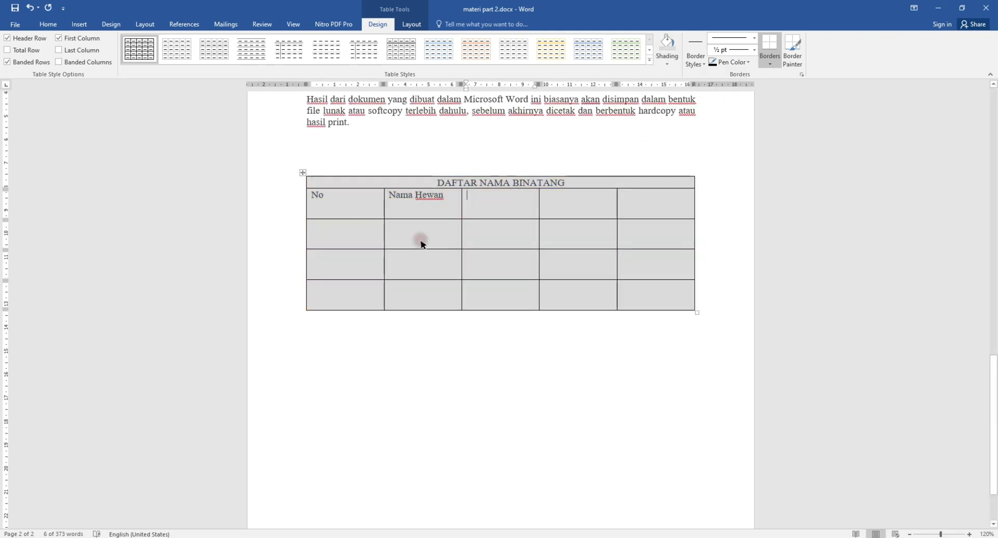
Step: Select the whole table and choose an orange theme border style with a 3 pt multi-line border for the Border Painter
left_click(302, 172)
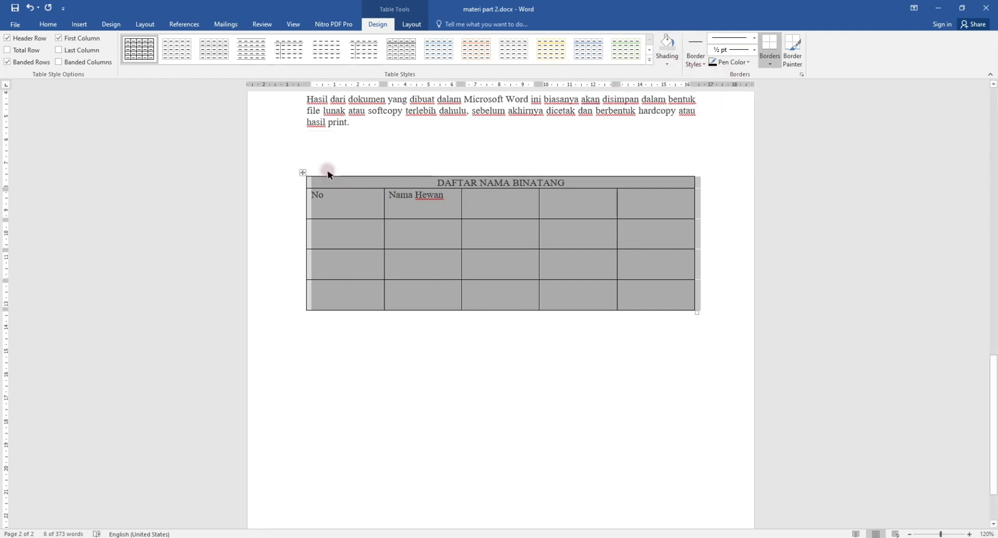
left_click(695, 61)
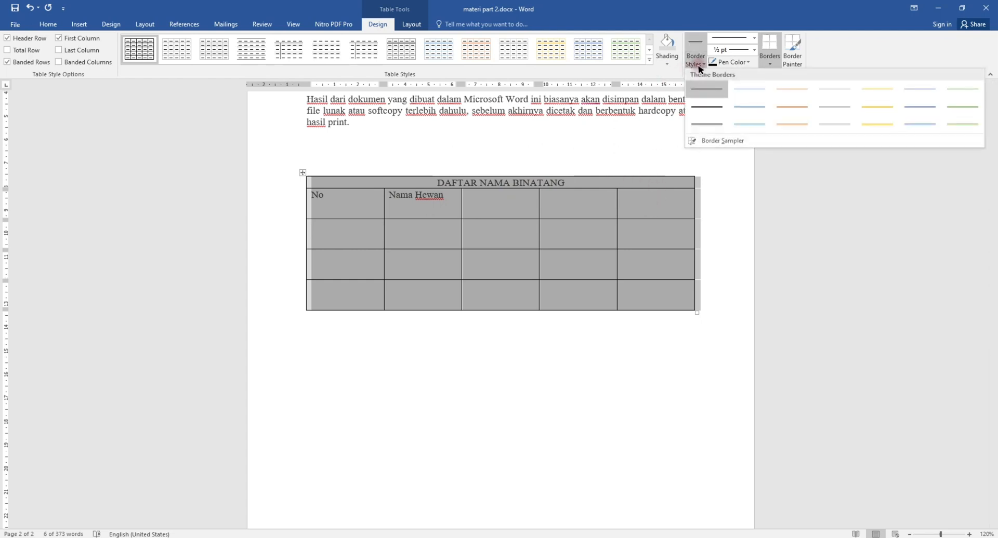
left_click(791, 90)
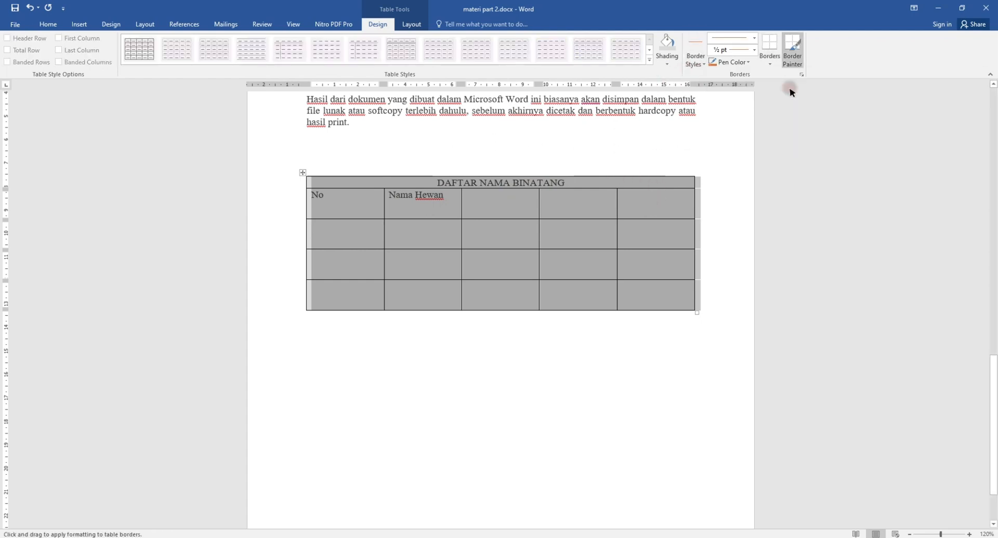
left_click(729, 38)
left_click(718, 178)
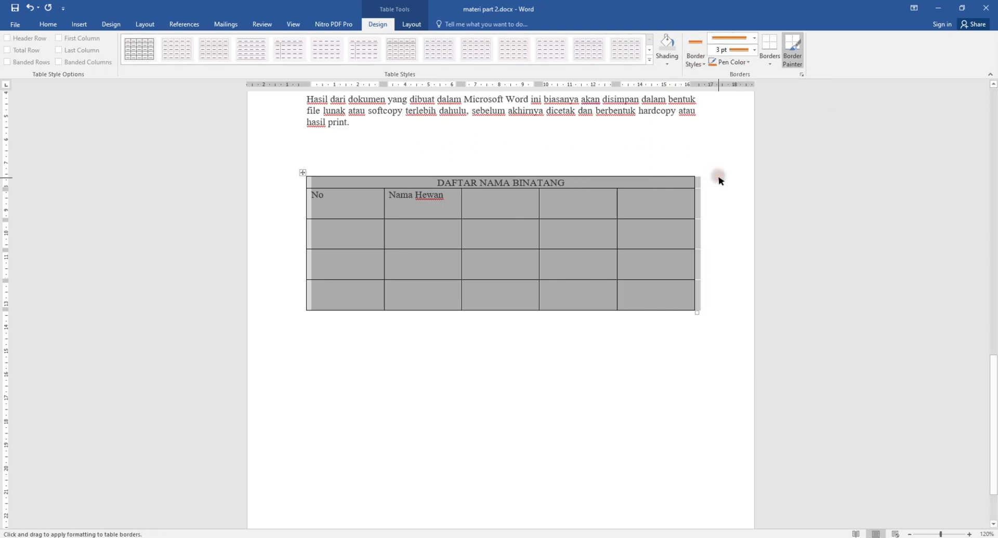
Step: Paint orange 3 pt borders on the top two rows' outer right edge and on parts of the vertical lines beside the fourth column
left_click(539, 185)
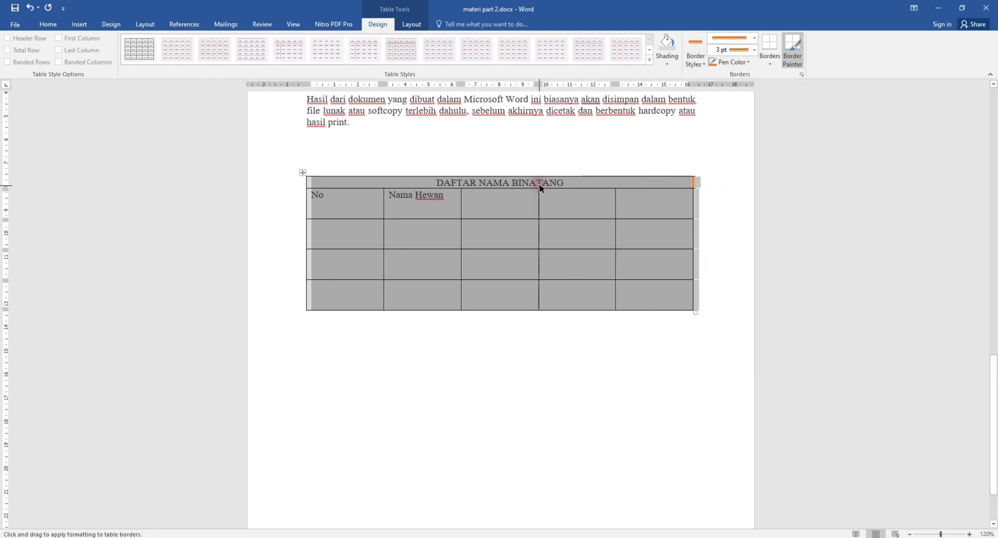
left_click(693, 202)
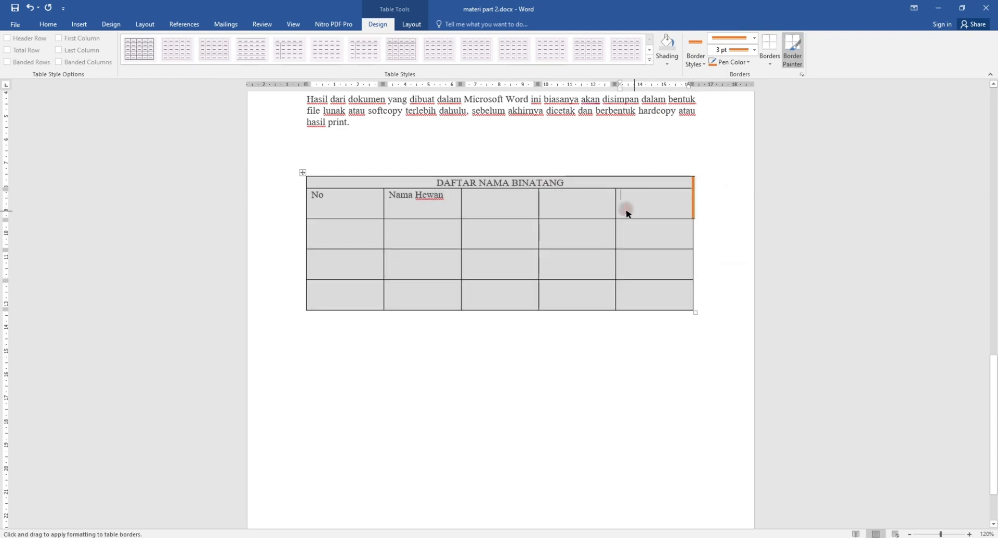
left_click_drag(616, 212, 615, 285)
left_click(539, 242)
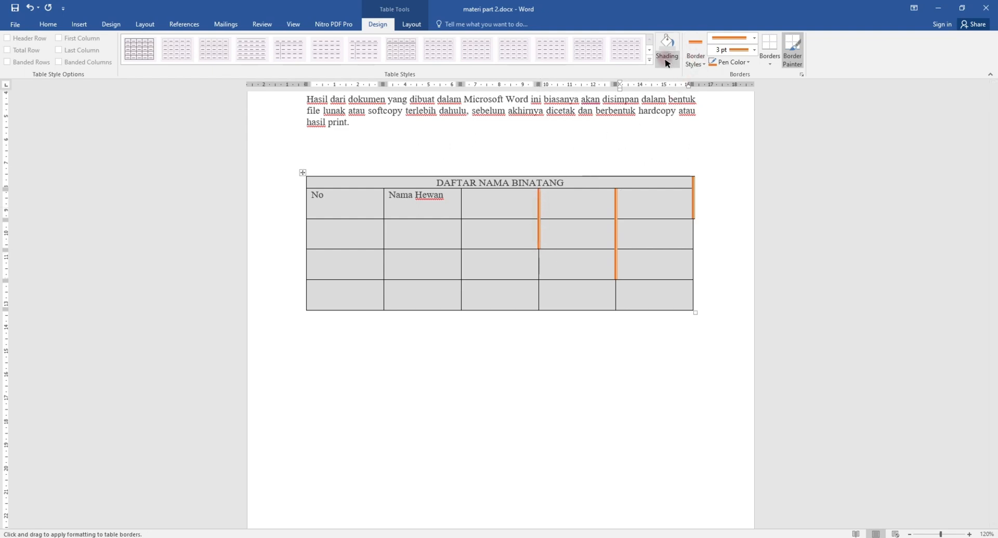
Step: Set a box page border with all four sides for the whole document in Borders and Shading
left_click(777, 62)
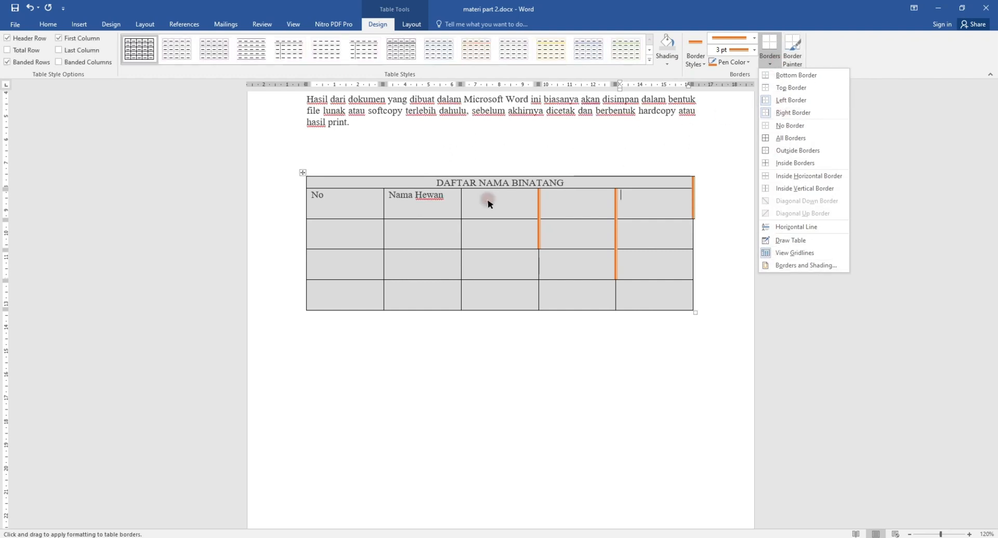
left_click(782, 265)
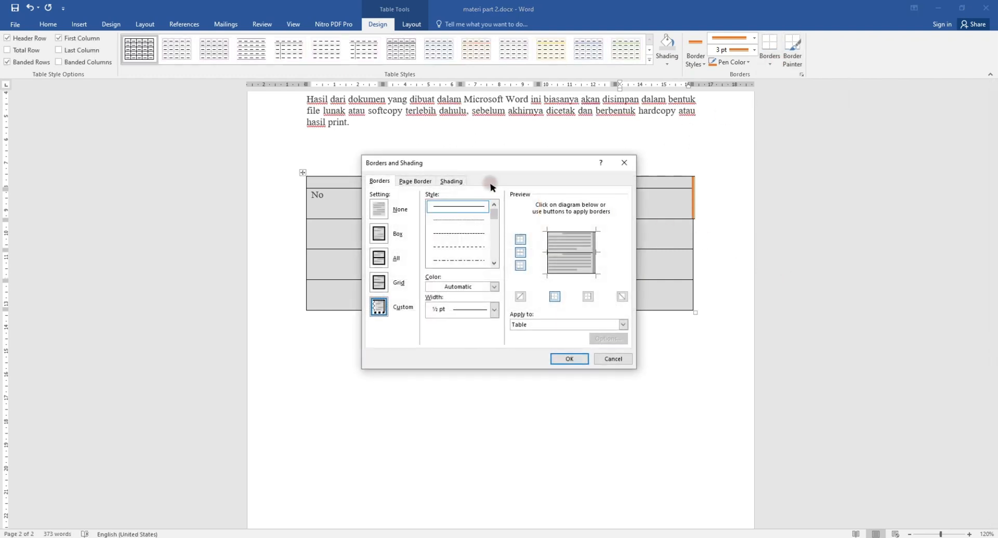
left_click_drag(492, 165, 581, 215)
left_click(503, 231)
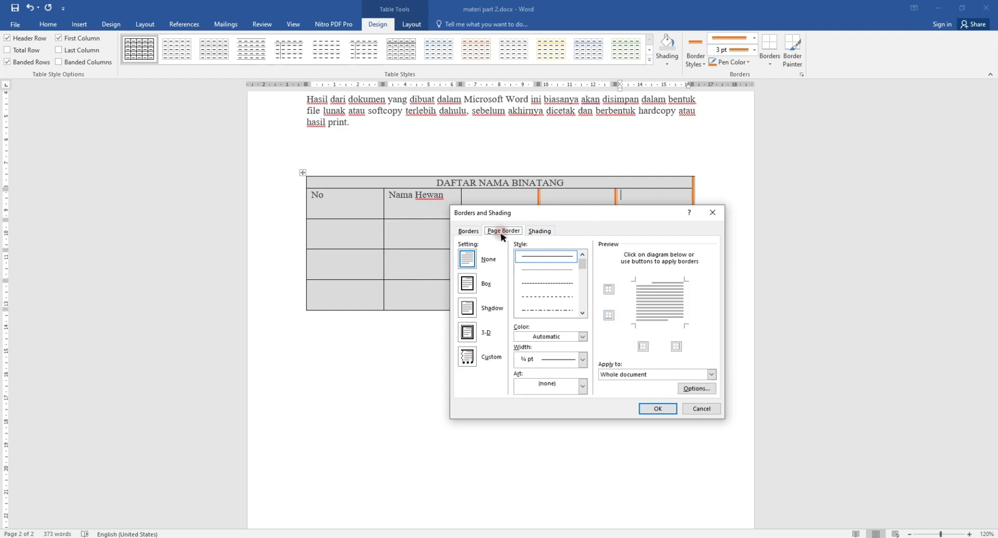
left_click(467, 283)
left_click(633, 290)
left_click(644, 282)
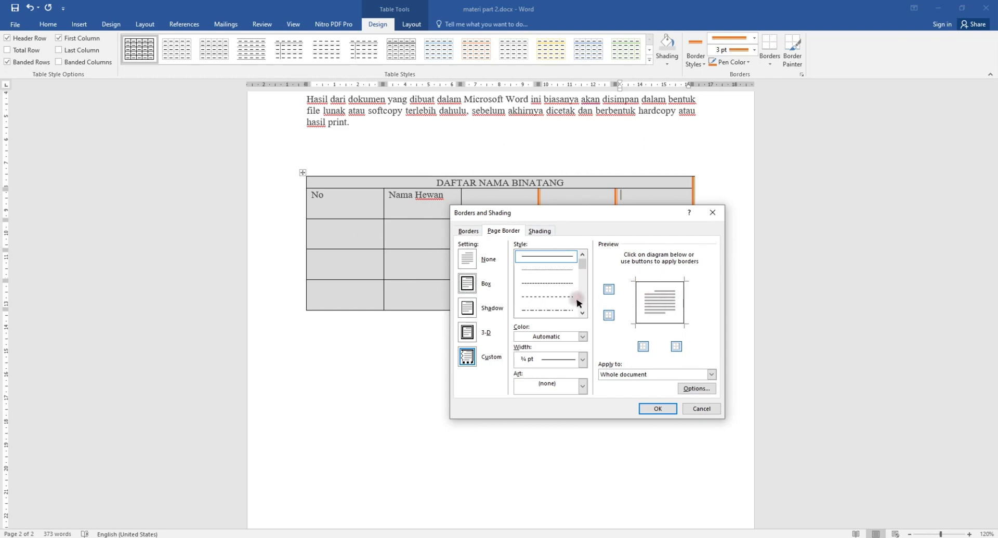
Step: Set the shading fill to orange for the table and apply the borders and shading settings
left_click(539, 231)
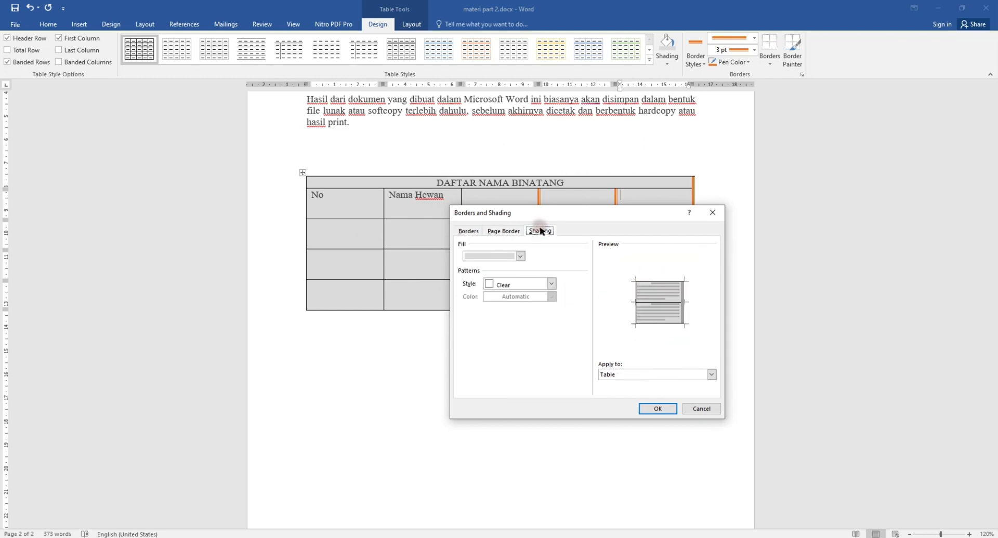
left_click(520, 255)
left_click(513, 280)
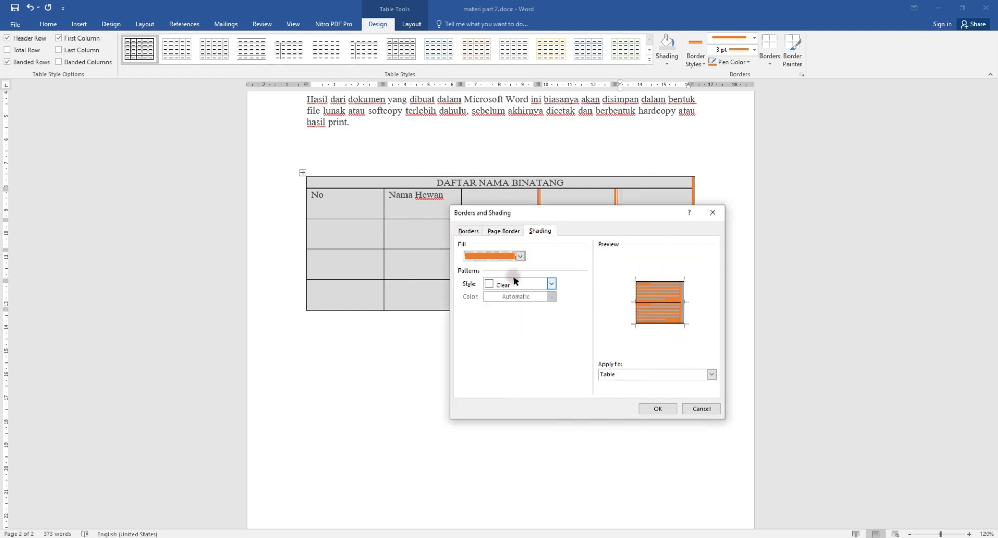
left_click(657, 409)
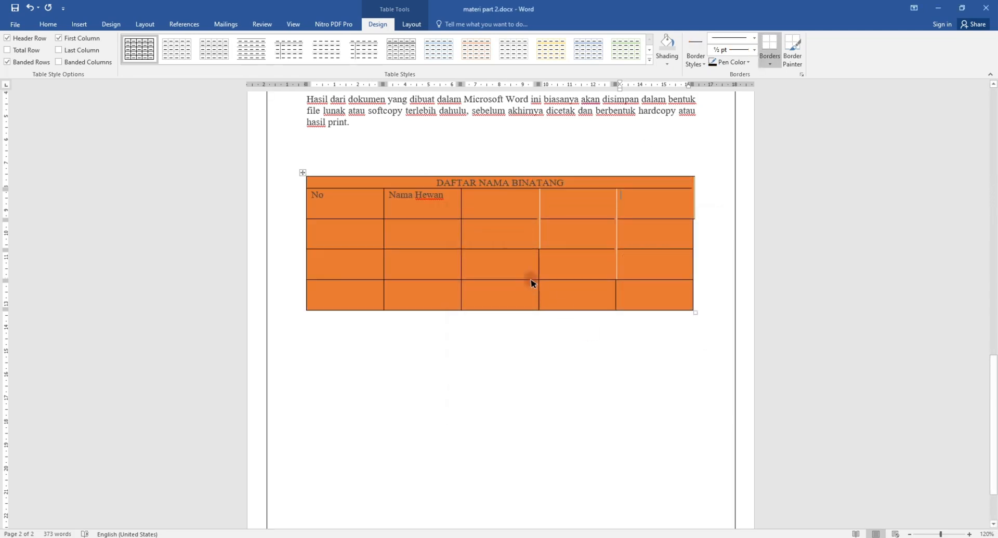
Step: Review the page border and table formatting across both pages, and examine the whole table's border settings in Borders and Shading
left_click(550, 257)
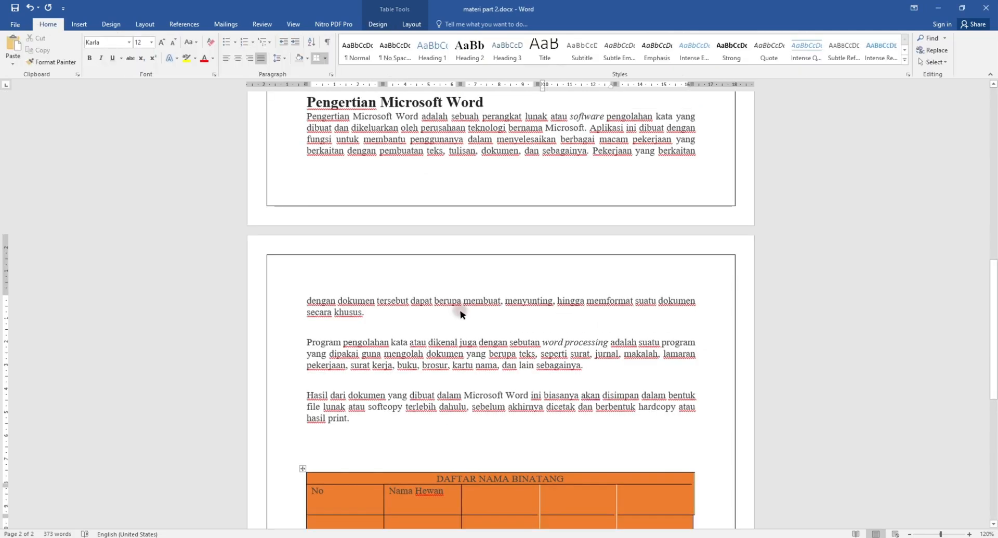
scroll(460, 313, "down", 8)
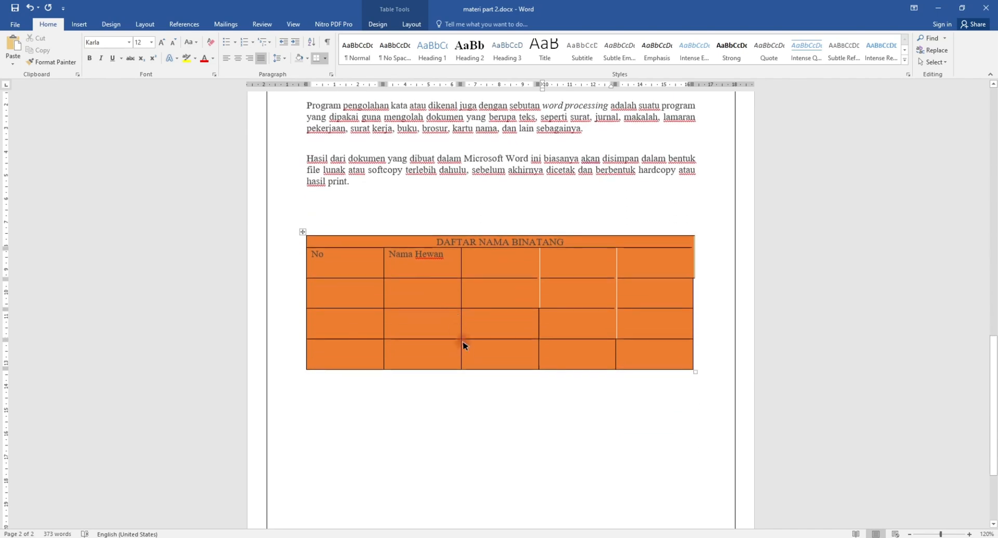
scroll(463, 347, "up", 5)
scroll(351, 323, "down", 2)
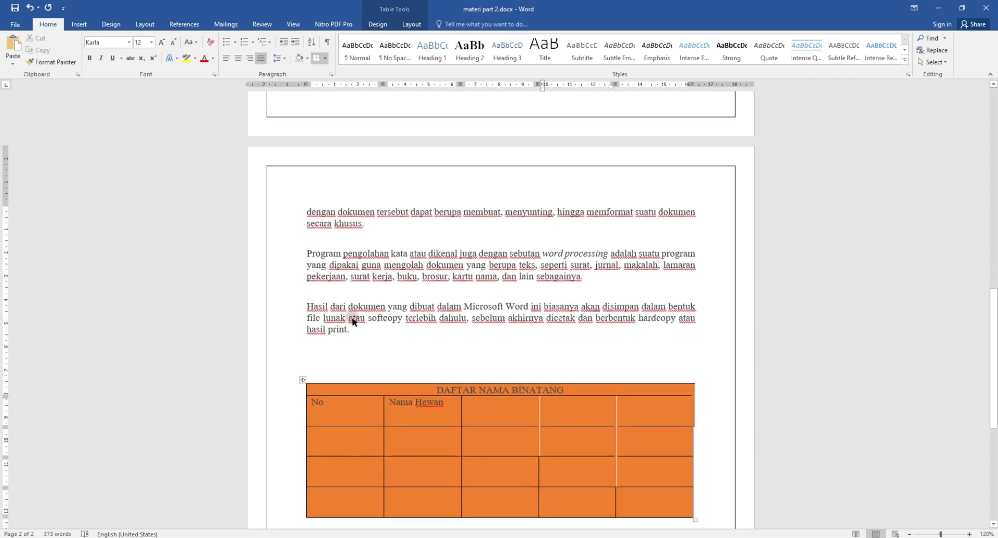
left_click(302, 362)
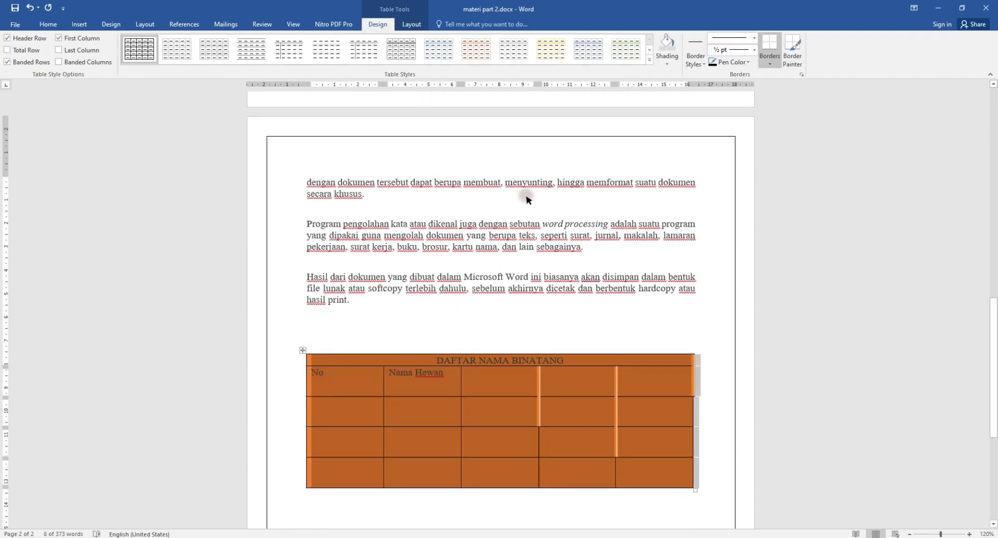
left_click(801, 74)
left_click(494, 232)
left_click(468, 231)
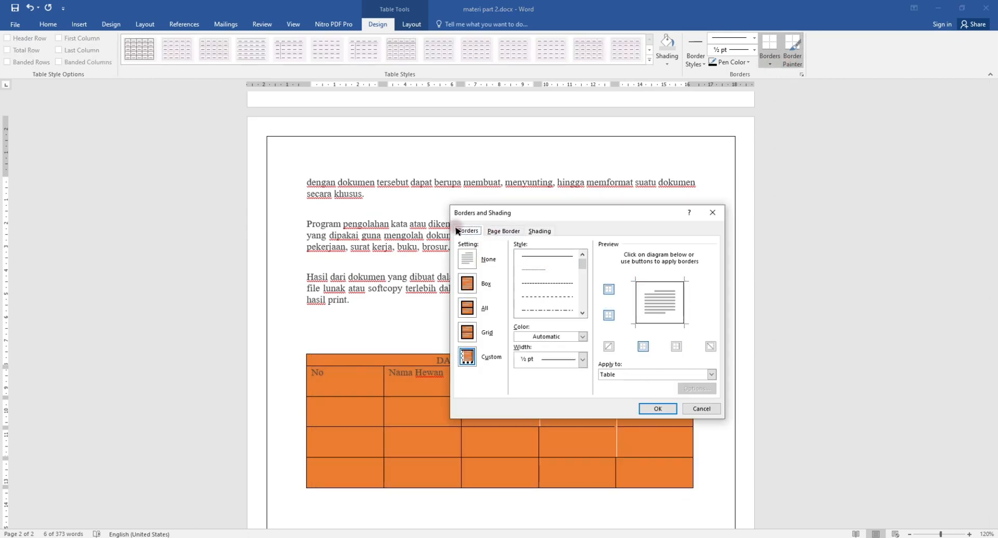
left_click(715, 213)
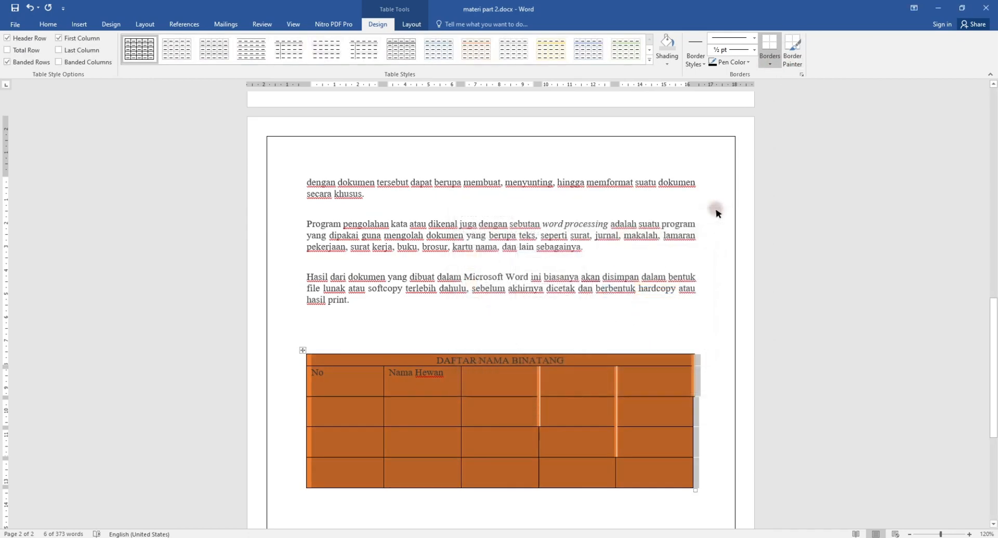
Step: Undo the page border, the orange and grey table shading, and the painted orange borders so the table has plain black lines
scroll(549, 357, "up", 1)
key("ctrl+z")
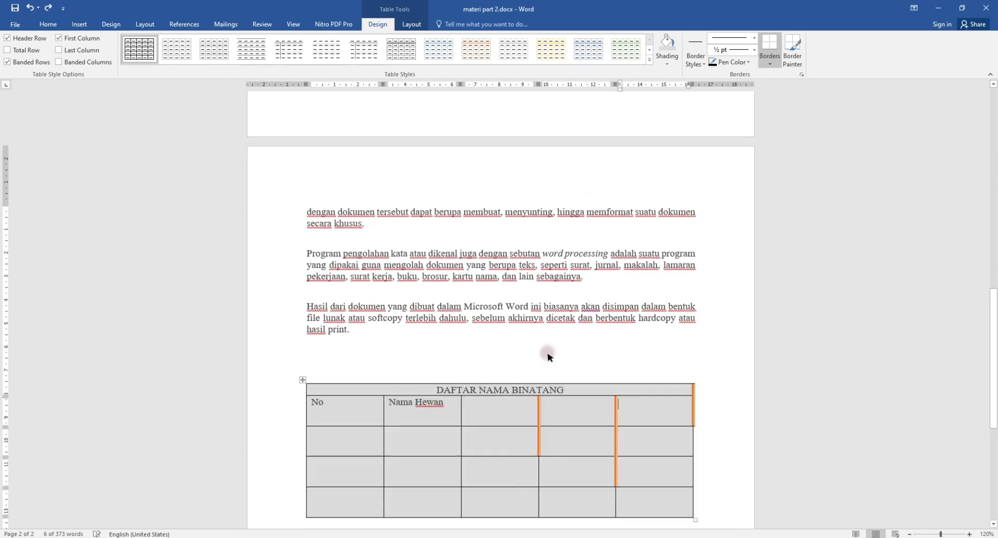
key("ctrl+z")
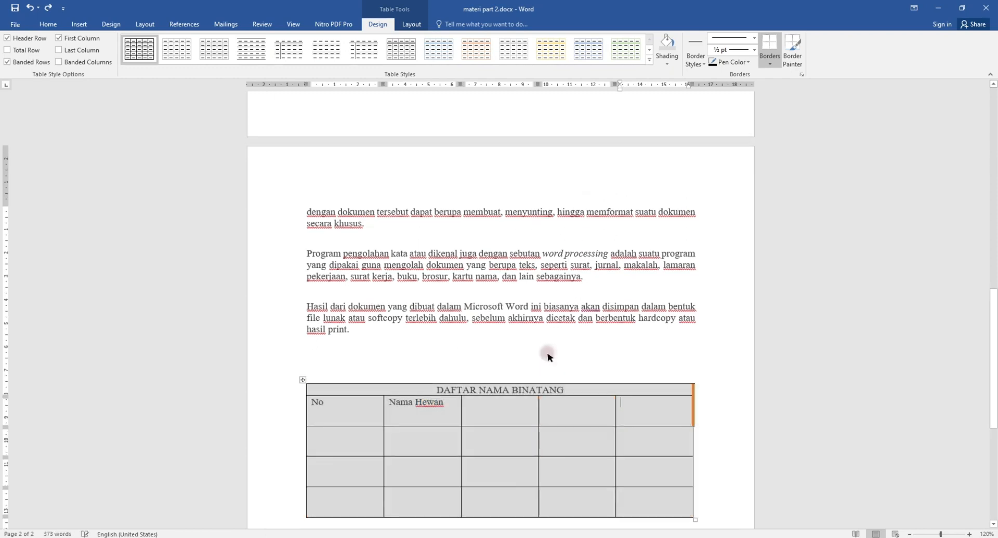
key("ctrl+z")
key("ctrl+z")
key("ctrl+z")
key("ctrl+z")
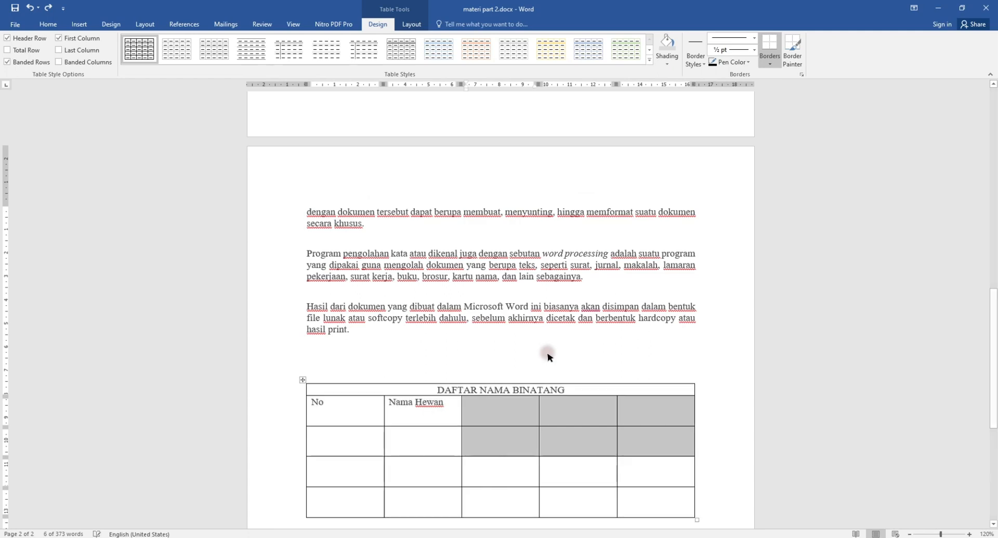
Step: Select the whole table and try a light orange grid table style, followed by the solid orange list table style
scroll(548, 358, "down", 3)
left_click(303, 292)
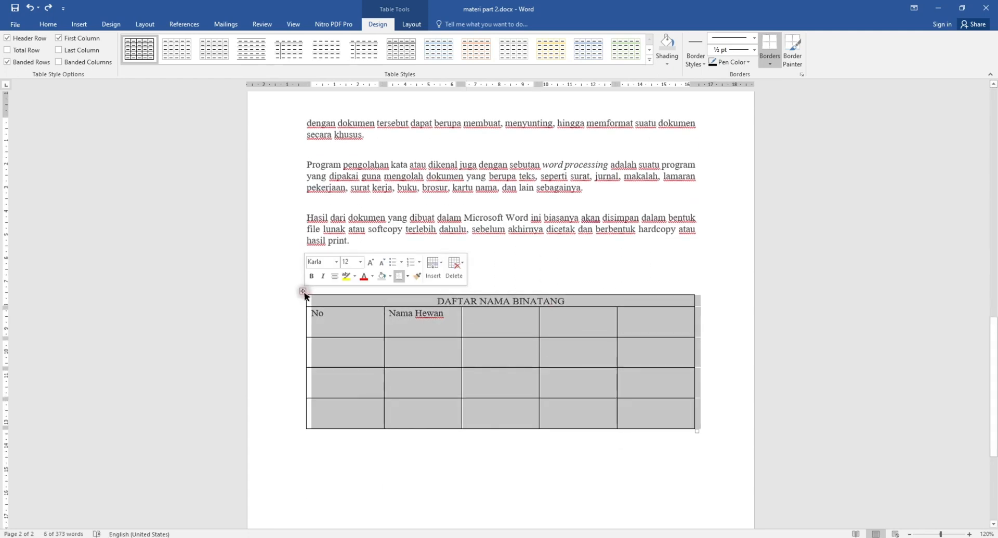
left_click(413, 50)
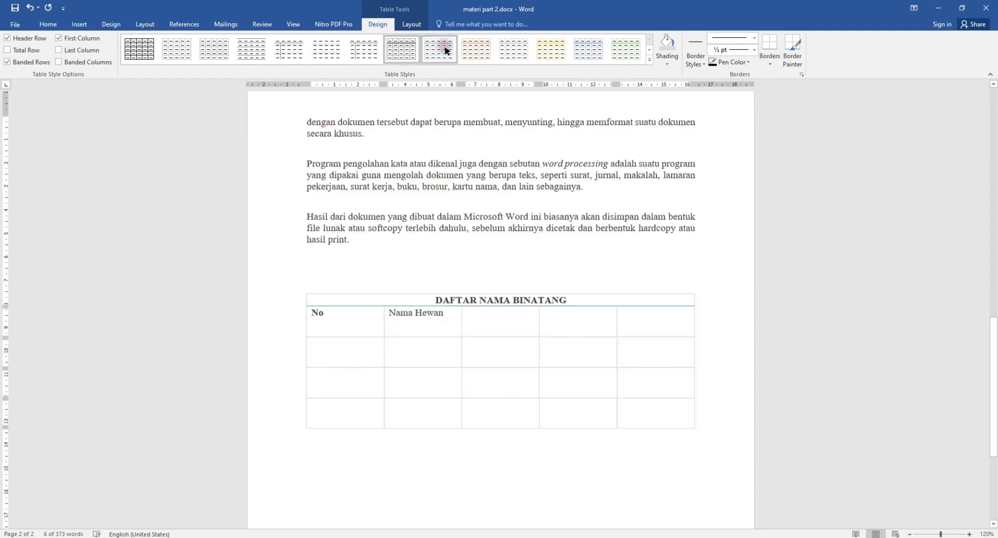
left_click(476, 49)
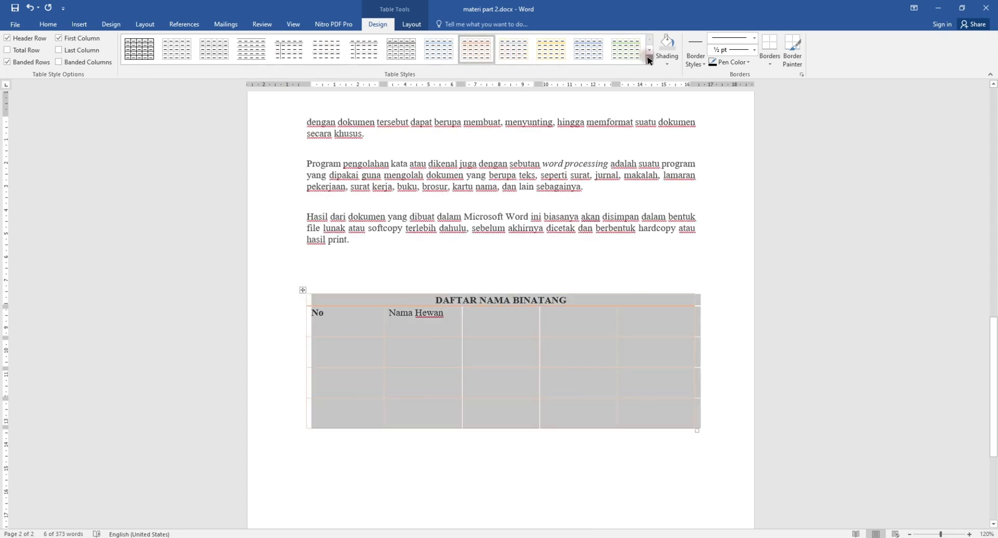
left_click(649, 61)
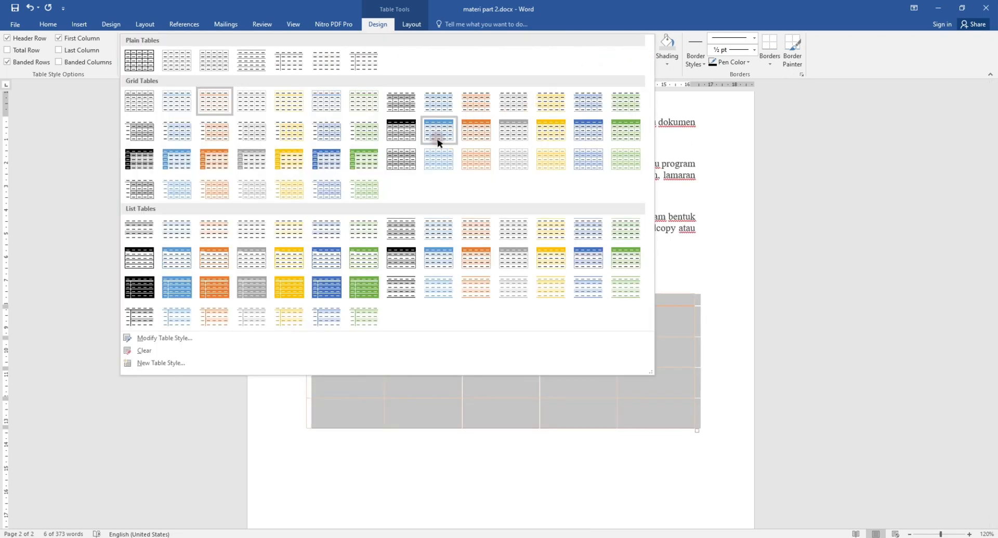
left_click(212, 295)
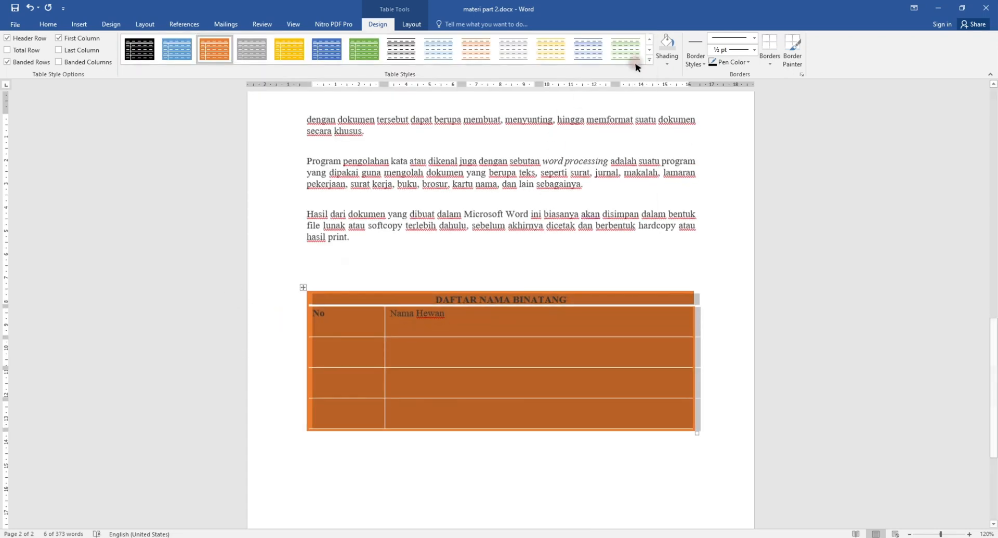
Step: Apply the light grid table style with thin yellow lines to the whole table and deselect it
left_click(649, 61)
left_click(285, 100)
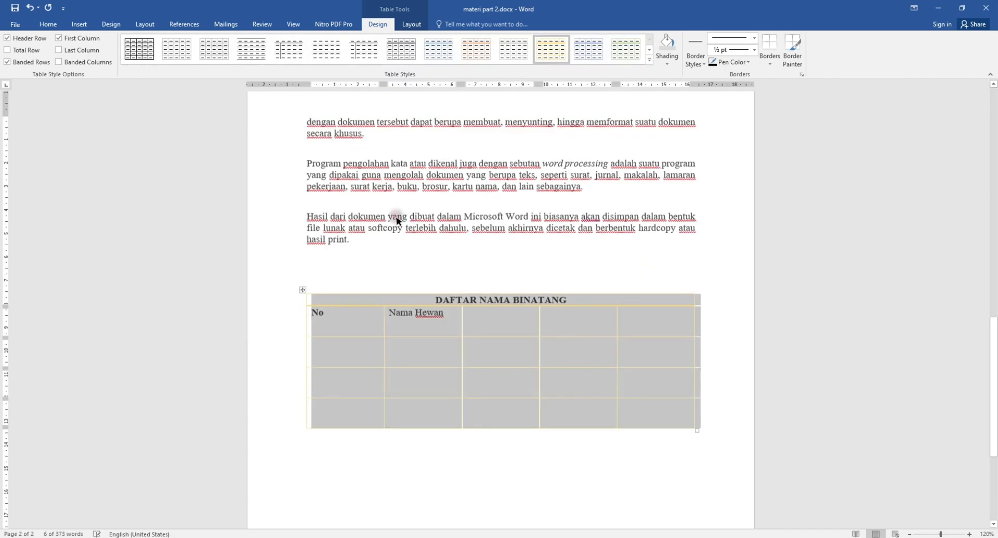
left_click(706, 352)
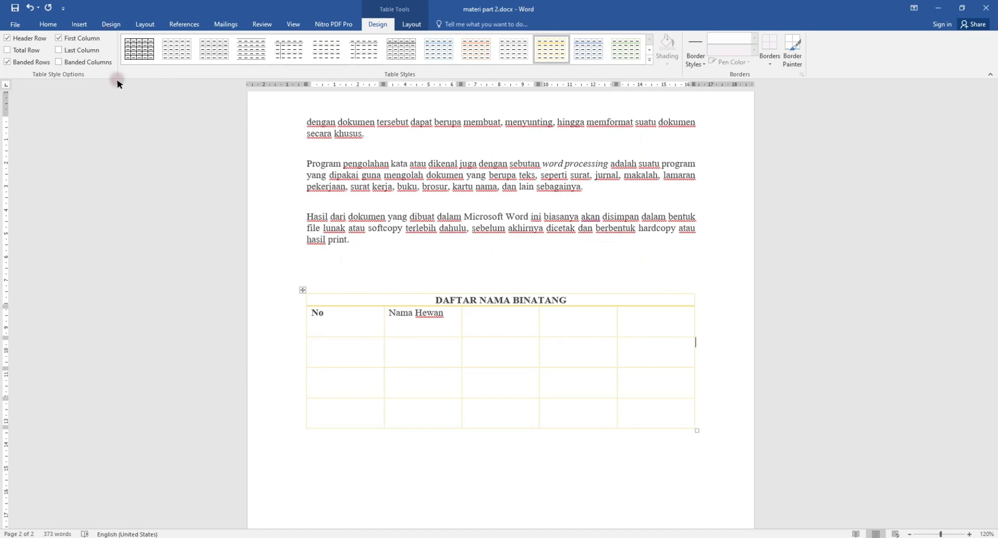
left_click(48, 24)
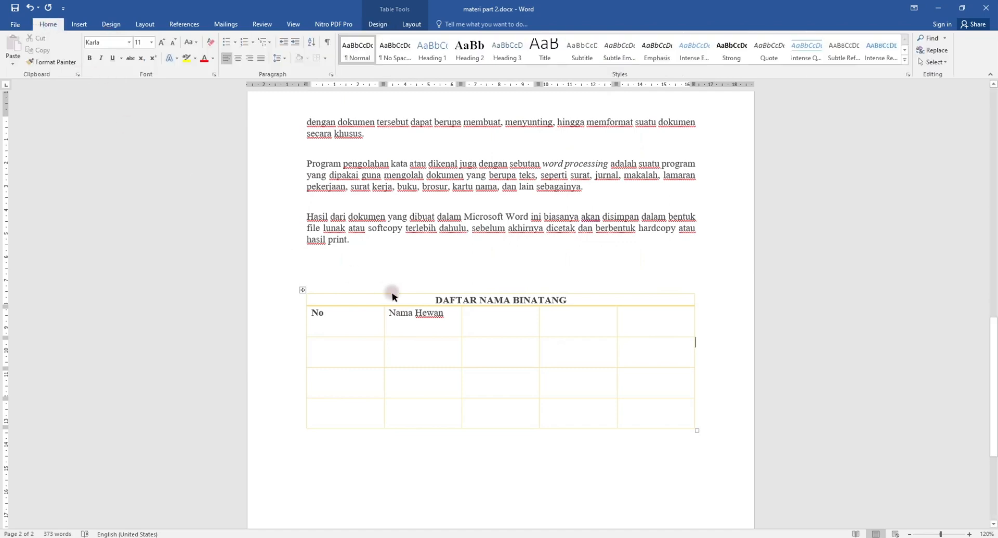
scroll(482, 333, "up", 5)
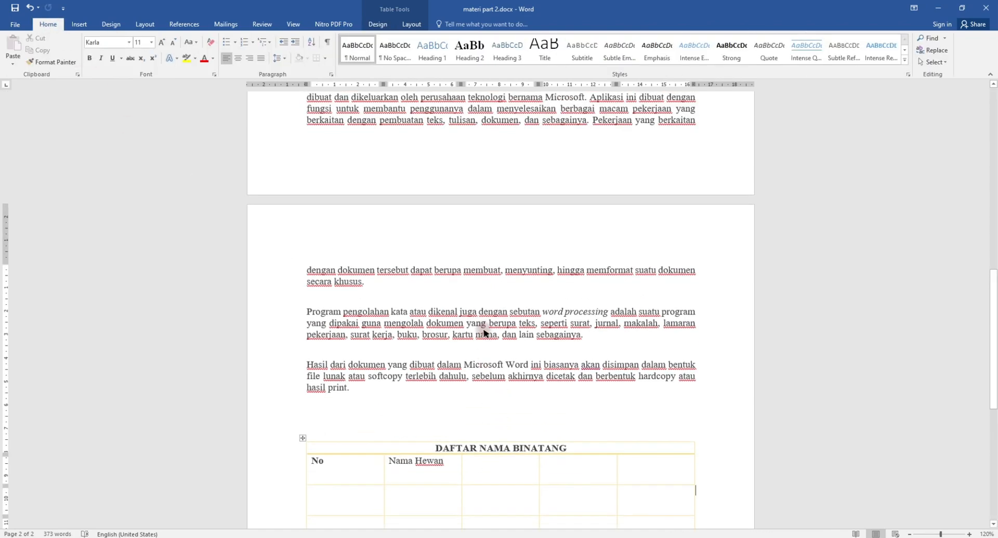
scroll(482, 324, "up", 6)
scroll(548, 307, "down", 10)
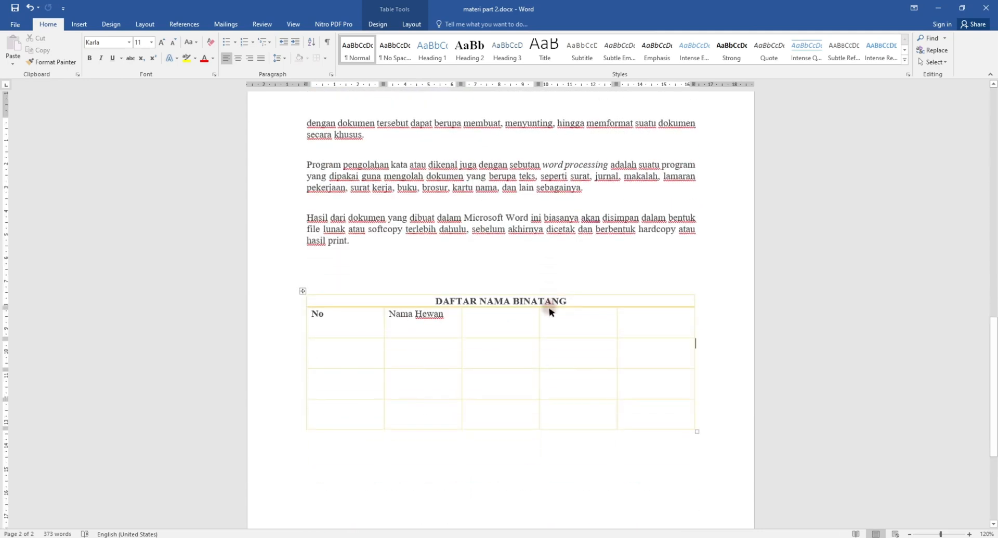